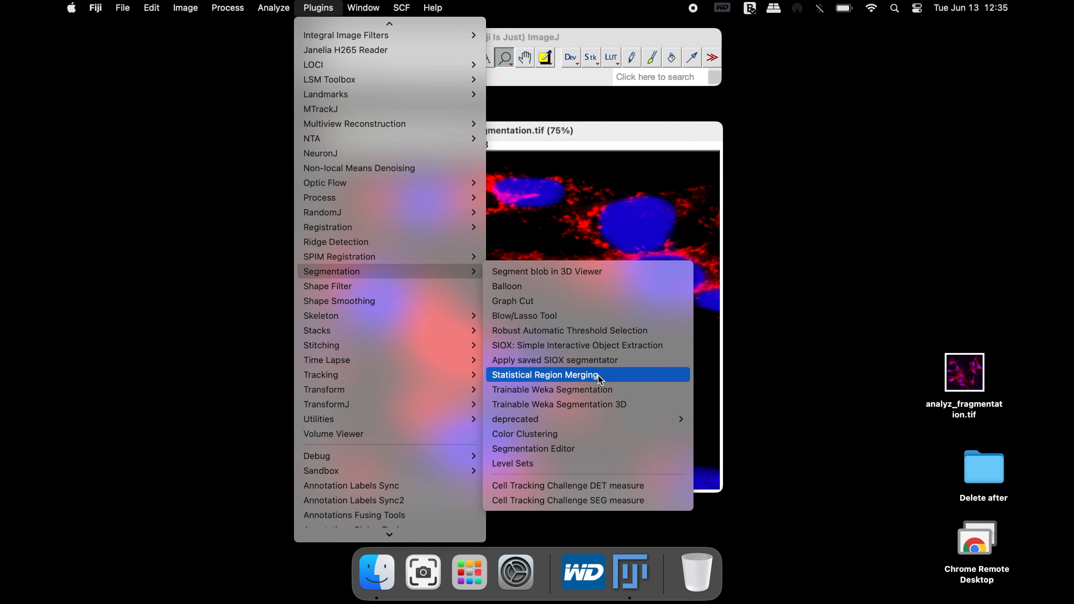
Step: Start Trainable Weka Segmentation on the image and keep only Gaussian blur and Difference of gaussians as training features
{"action": "left_click", "coordinate": [630, 390]}
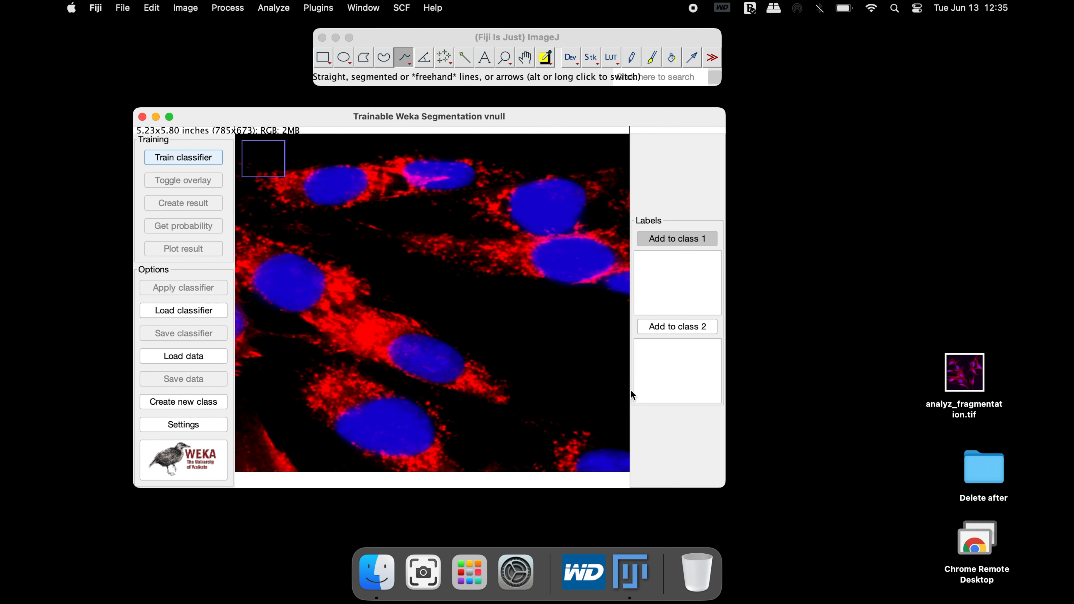
{"action": "left_click_drag", "start_coordinate": [477, 118], "coordinate": [538, 113]}
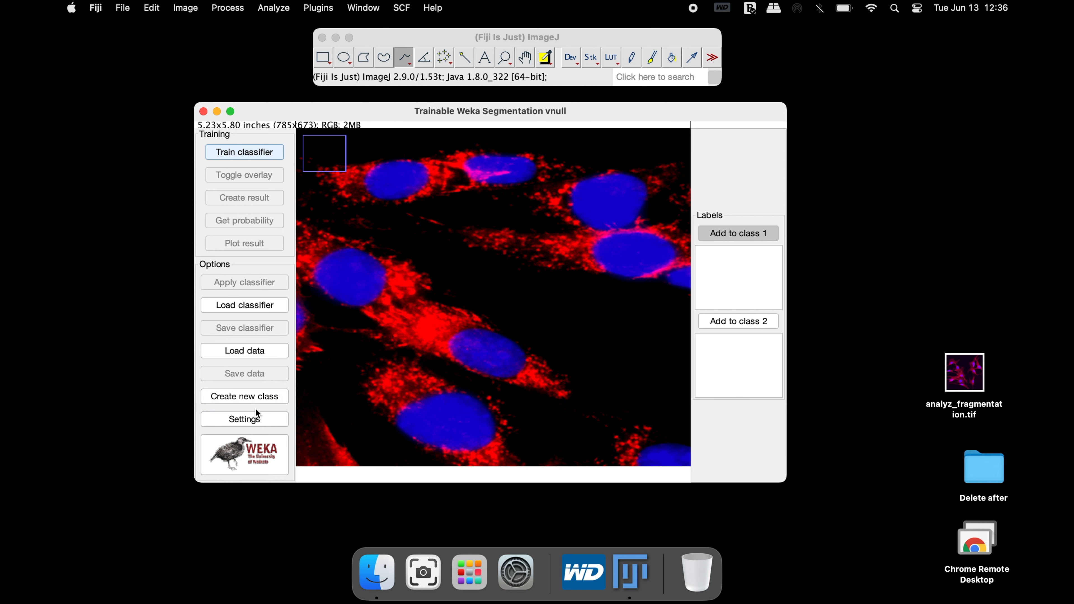
{"action": "left_click", "coordinate": [251, 420]}
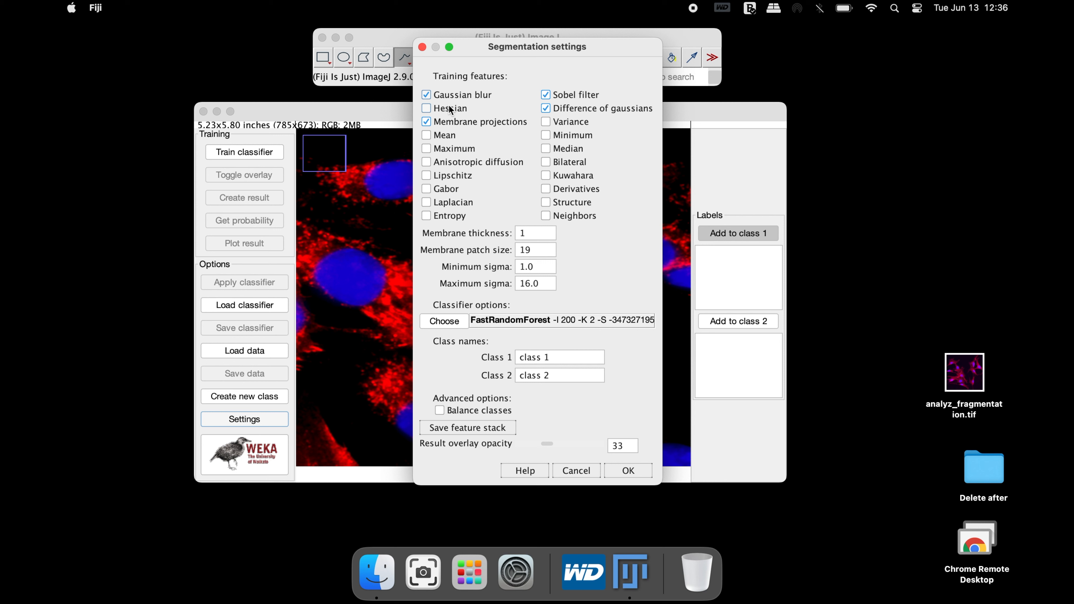
{"action": "left_click", "coordinate": [451, 123]}
Step: Name class 1 "Blue DAPI" and class 2 "Red Cytoplasm" in the segmentation settings and apply them
{"action": "triple_click", "coordinate": [553, 356]}
{"action": "key", "text": "BackSpace"}
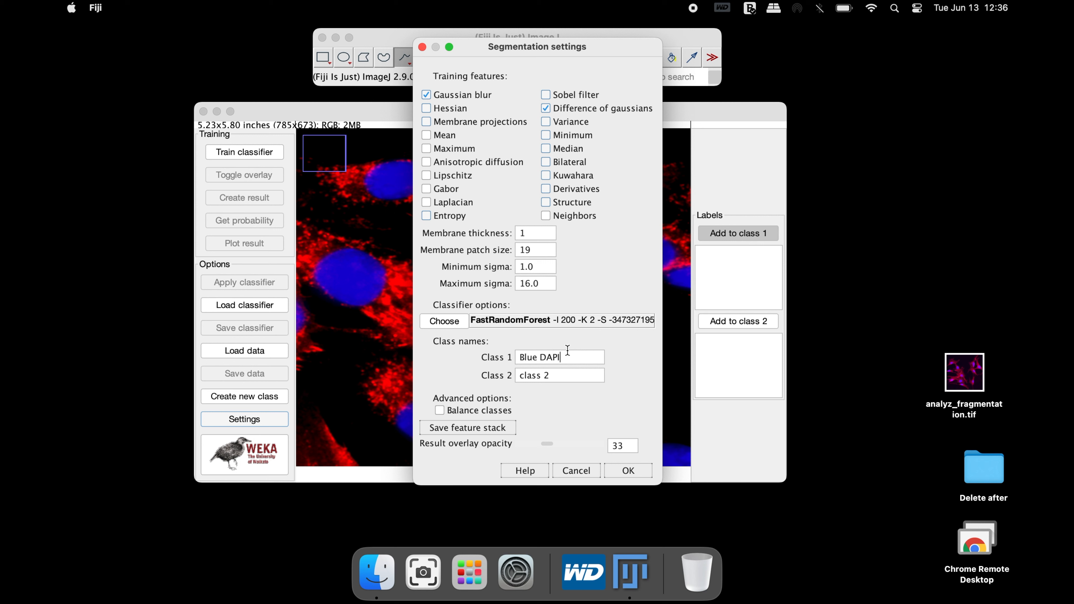
{"action": "triple_click", "coordinate": [558, 374]}
{"action": "type", "text": "Red Cytoplasm"}
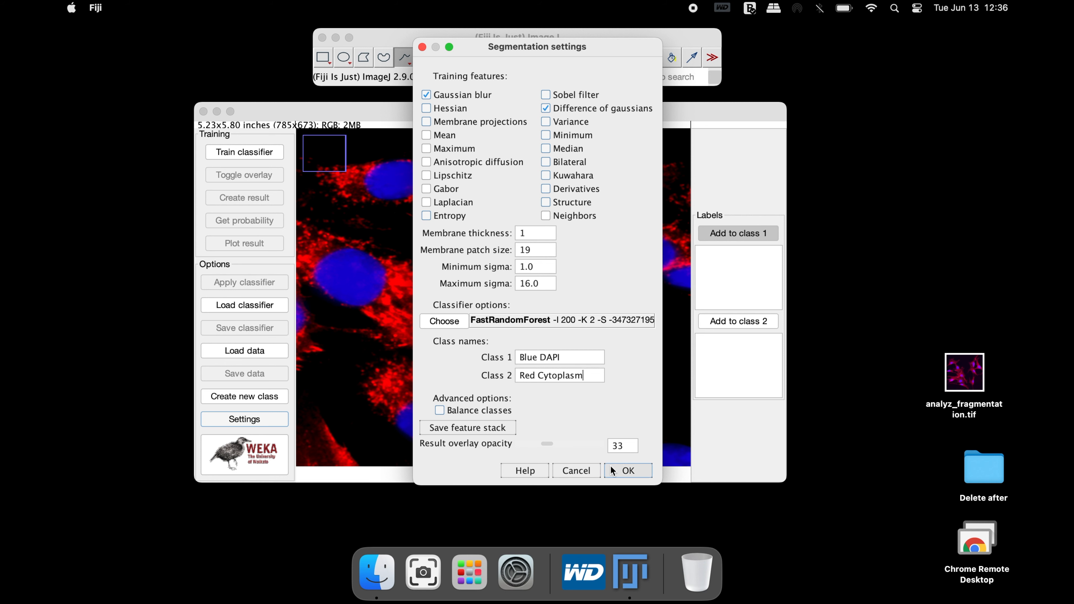
{"action": "left_click", "coordinate": [620, 469]}
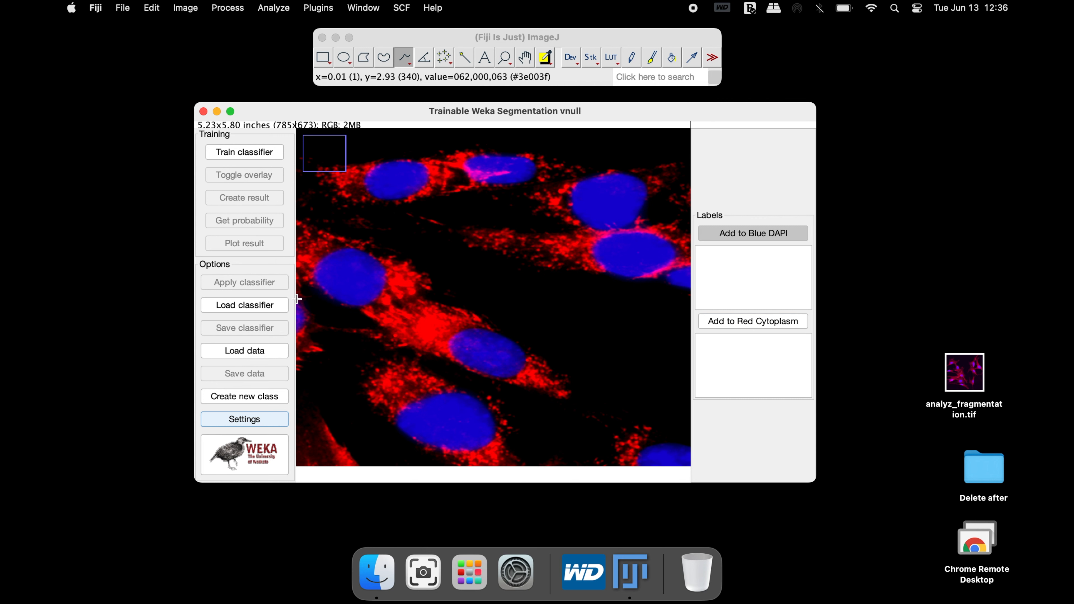
Step: Create a third segmentation class named "Background"
{"action": "left_click", "coordinate": [255, 395]}
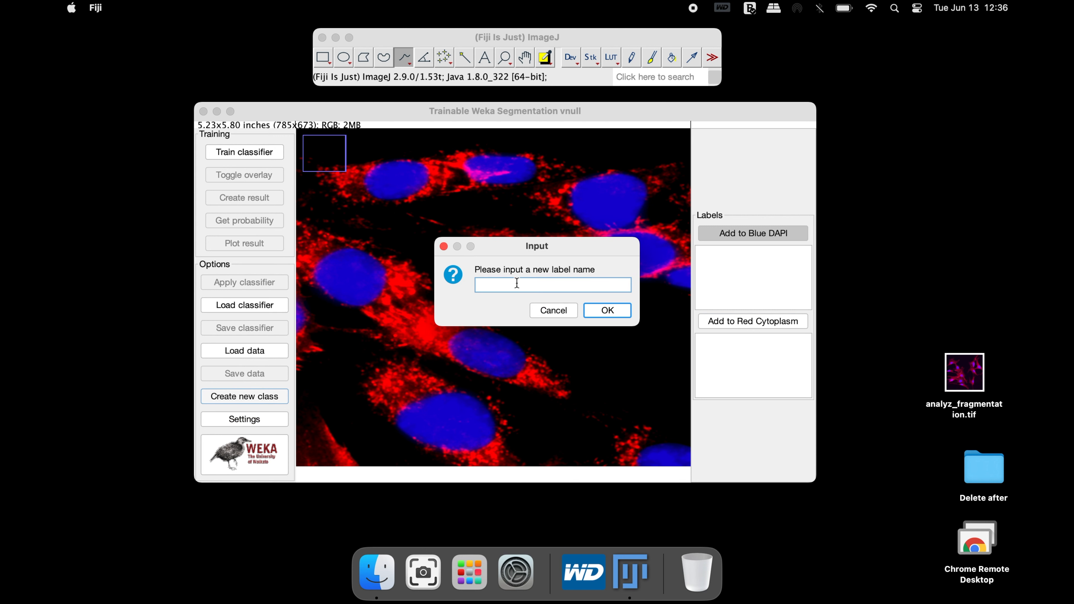
{"action": "type", "text": "Background"}
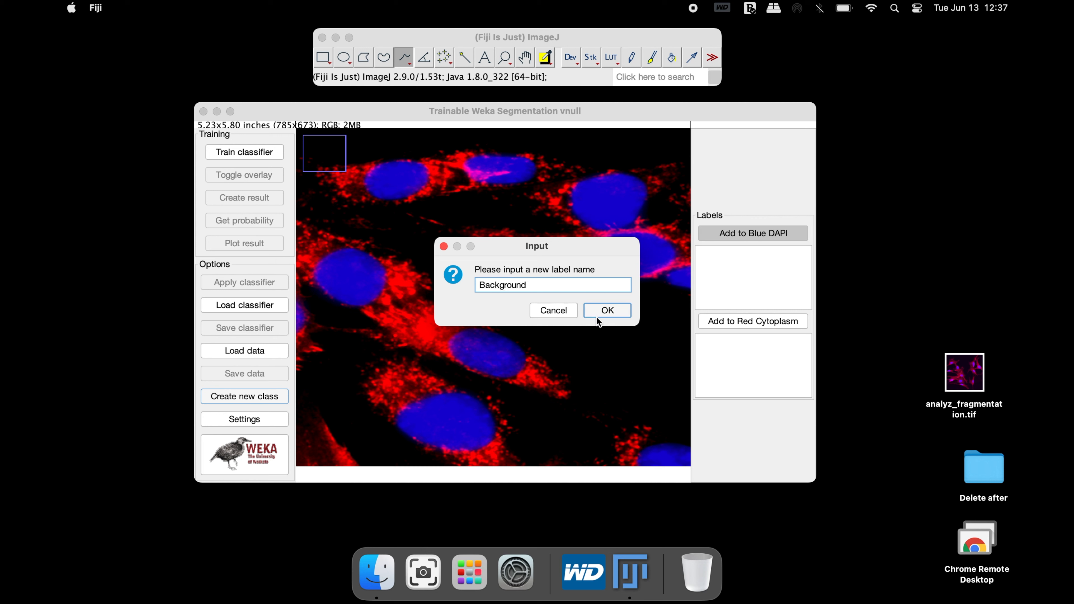
{"action": "left_click", "coordinate": [621, 313]}
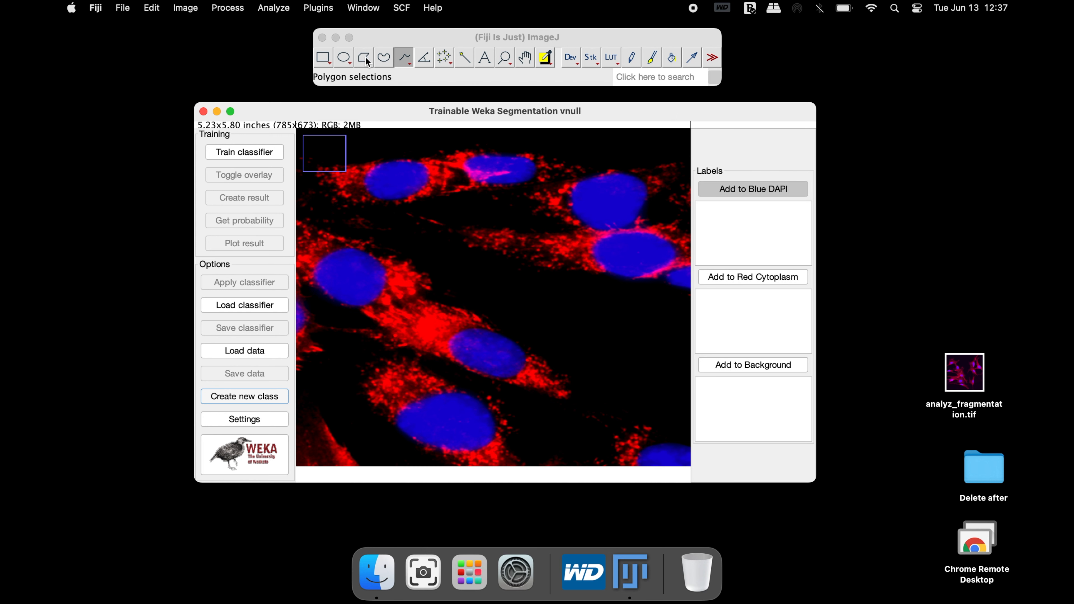
Step: Mark oval regions inside three blue nuclei and add each one to the Blue DAPI class as a training trace
{"action": "left_click", "coordinate": [346, 60]}
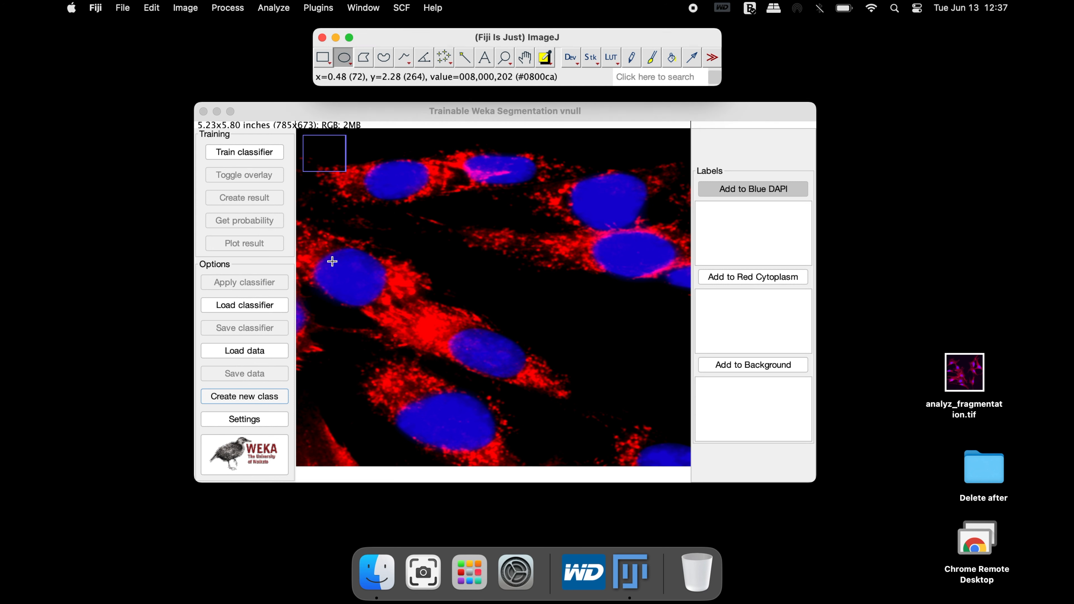
{"action": "left_click_drag", "start_coordinate": [330, 261], "coordinate": [367, 291]}
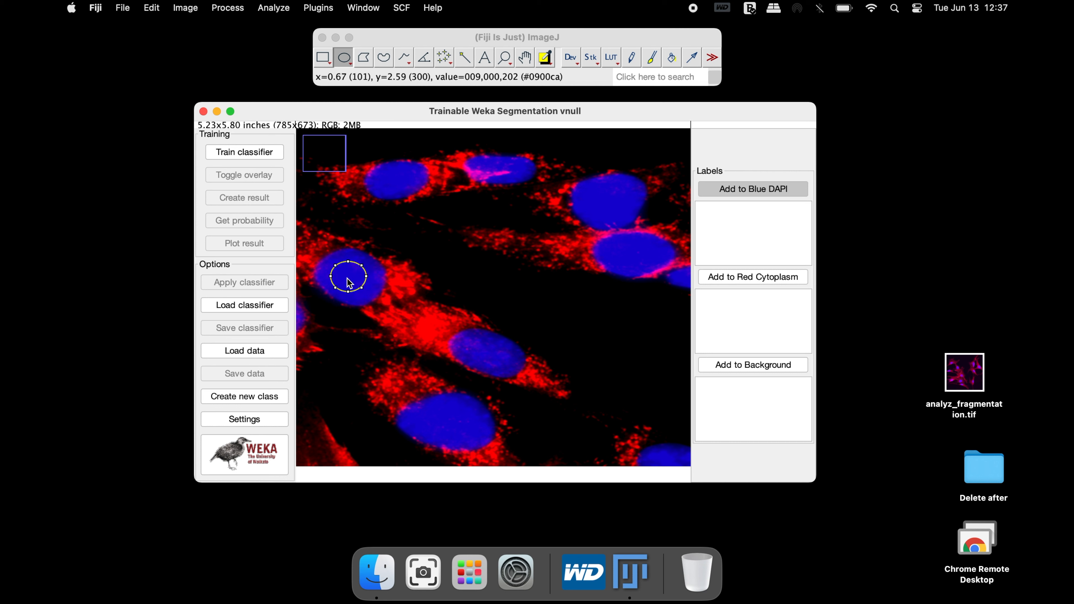
{"action": "left_click", "coordinate": [756, 190]}
{"action": "left_click", "coordinate": [792, 194]}
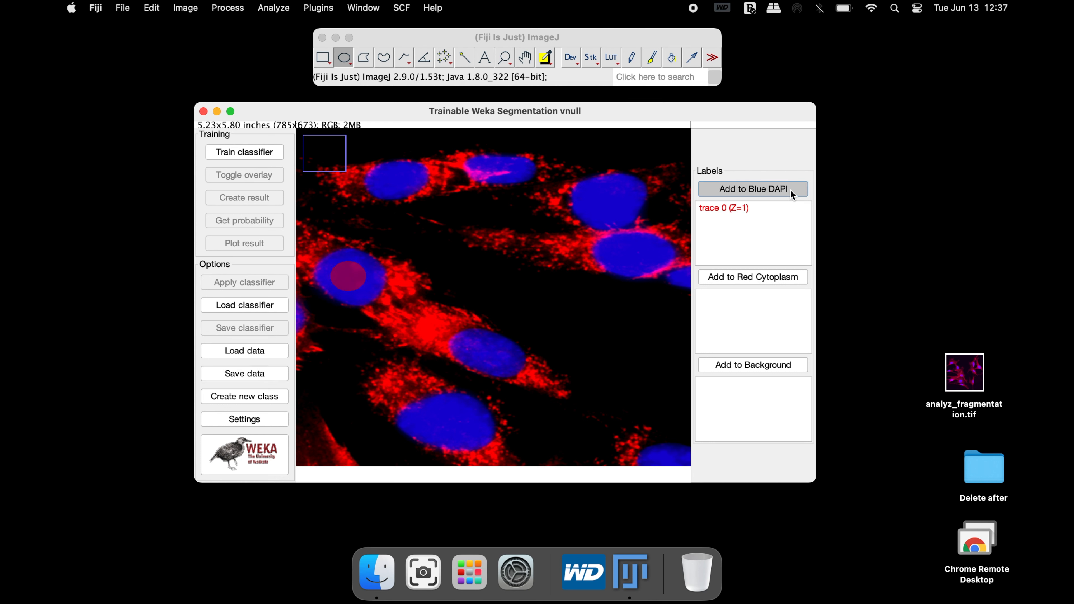
{"action": "left_click_drag", "start_coordinate": [430, 410], "coordinate": [479, 435]}
{"action": "left_click", "coordinate": [750, 189]}
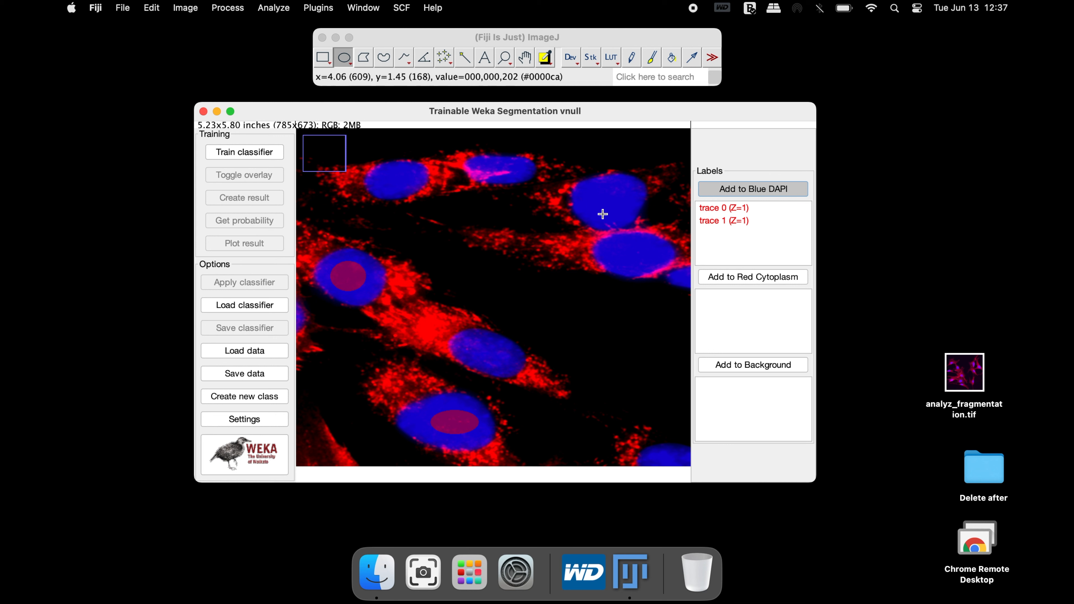
{"action": "left_click_drag", "start_coordinate": [590, 195], "coordinate": [613, 215]}
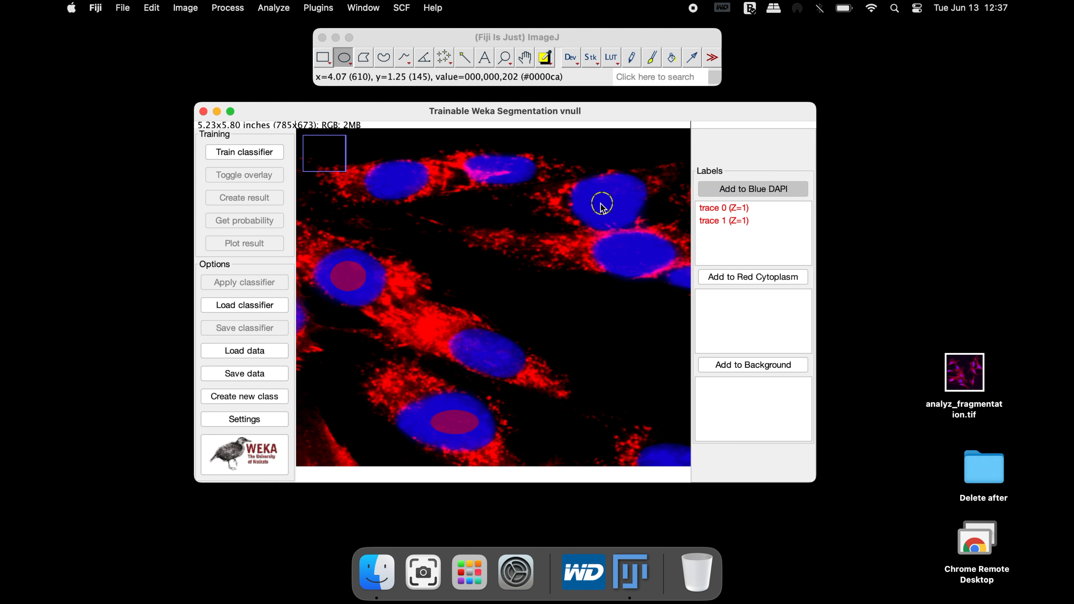
{"action": "left_click", "coordinate": [723, 190]}
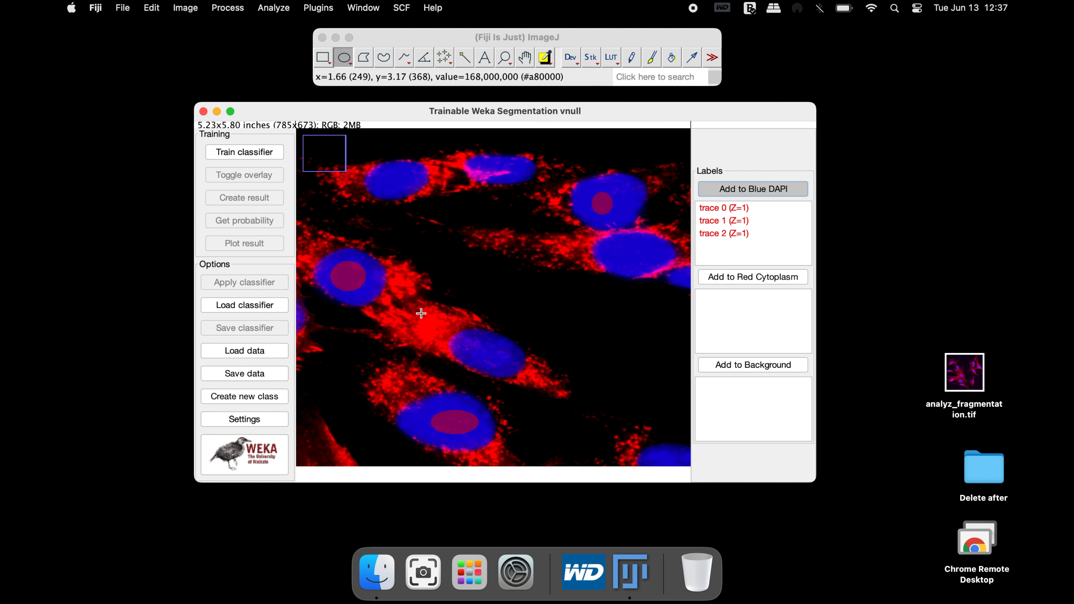
Step: Add three red cytoplasm samples to the Red Cytoplasm class: an oval, a freehand area and a freehand line
{"action": "left_click_drag", "start_coordinate": [409, 316], "coordinate": [457, 342]}
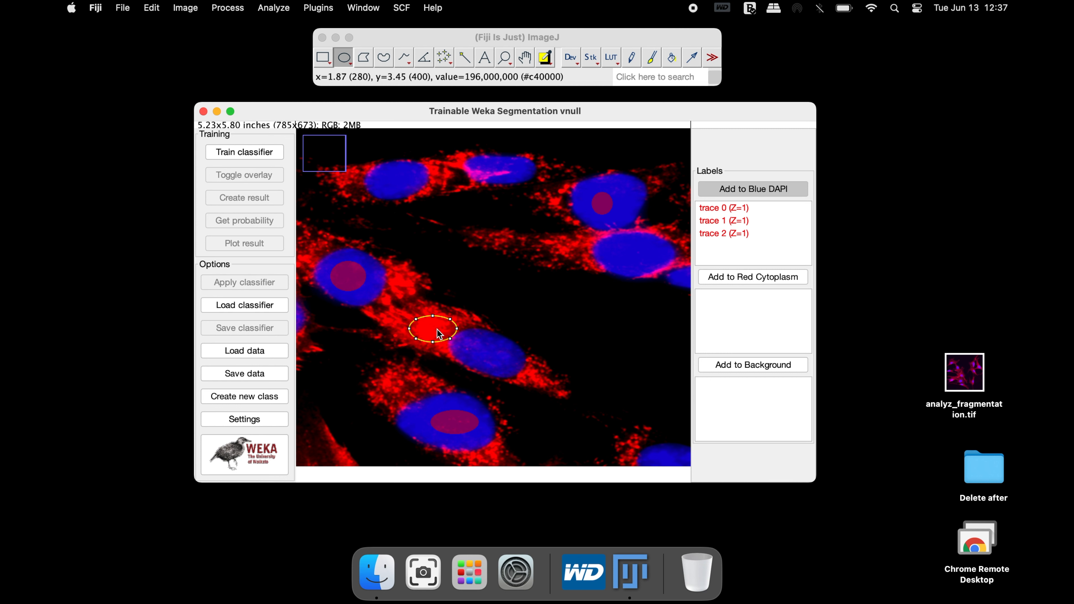
{"action": "left_click", "coordinate": [764, 277]}
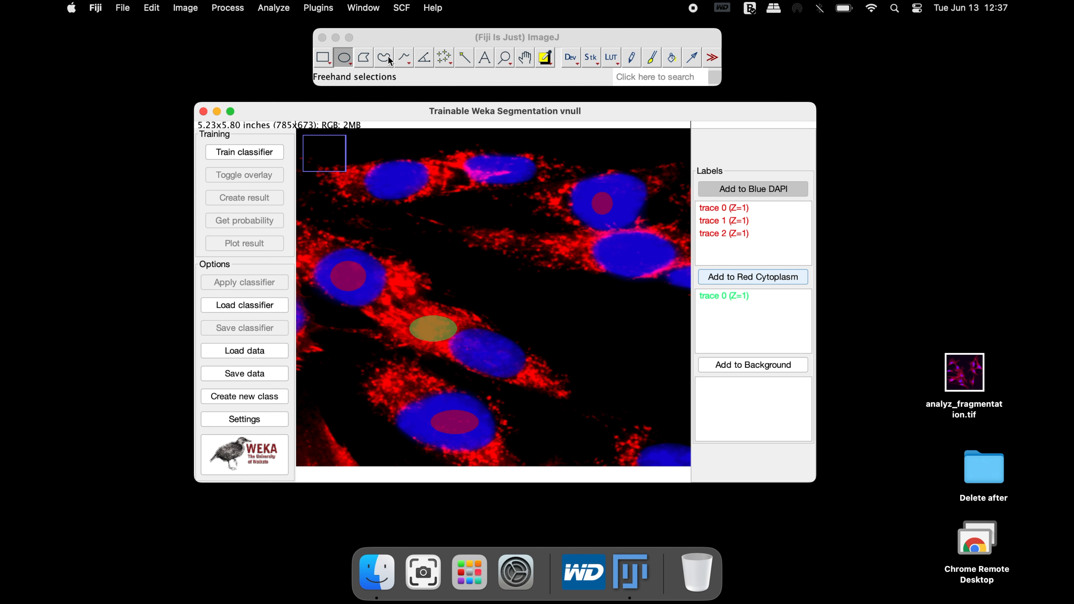
{"action": "left_click", "coordinate": [388, 59]}
{"action": "mouse_move", "coordinate": [400, 371]}
{"action": "left_mouse_down"}
{"action": "mouse_move", "coordinate": [395, 391]}
{"action": "mouse_move", "coordinate": [401, 374]}
{"action": "left_mouse_up"}
{"action": "left_click", "coordinate": [752, 277]}
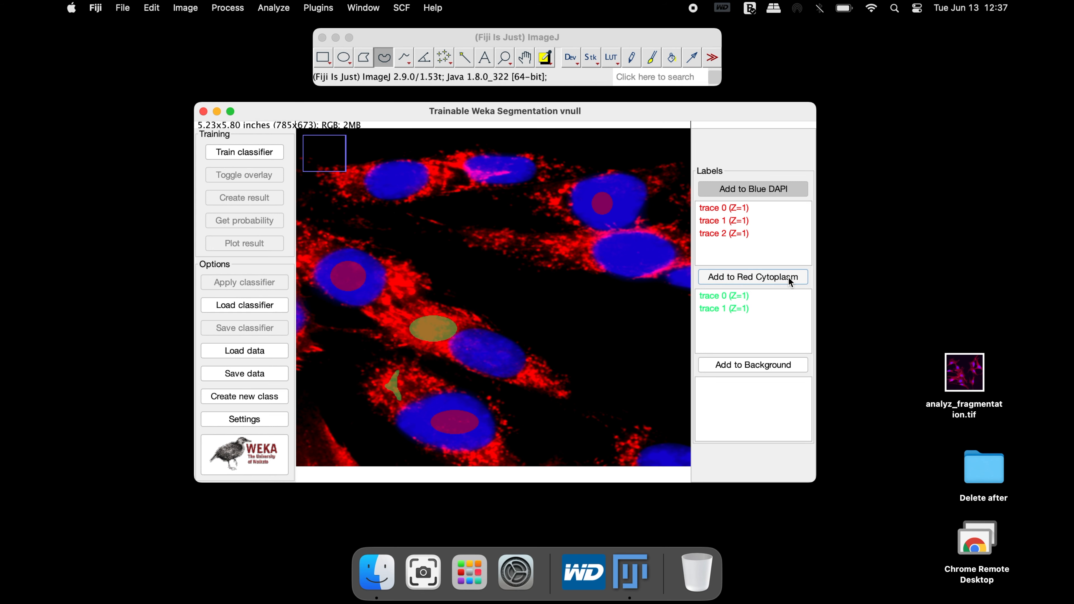
{"action": "left_click", "coordinate": [405, 59]}
{"action": "left_click_drag", "start_coordinate": [466, 171], "coordinate": [451, 166]}
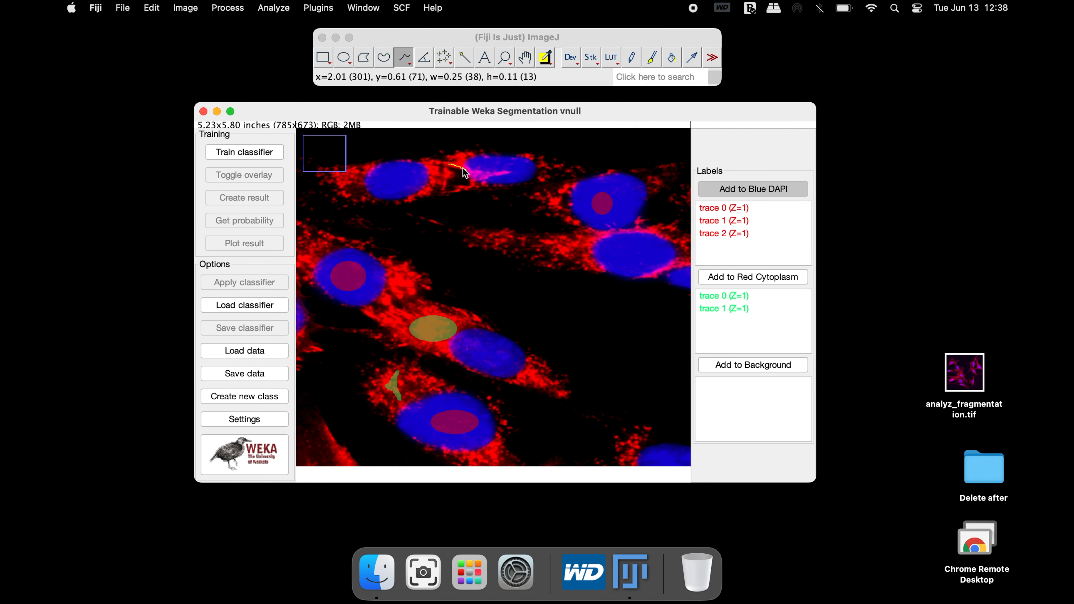
{"action": "left_click", "coordinate": [737, 278]}
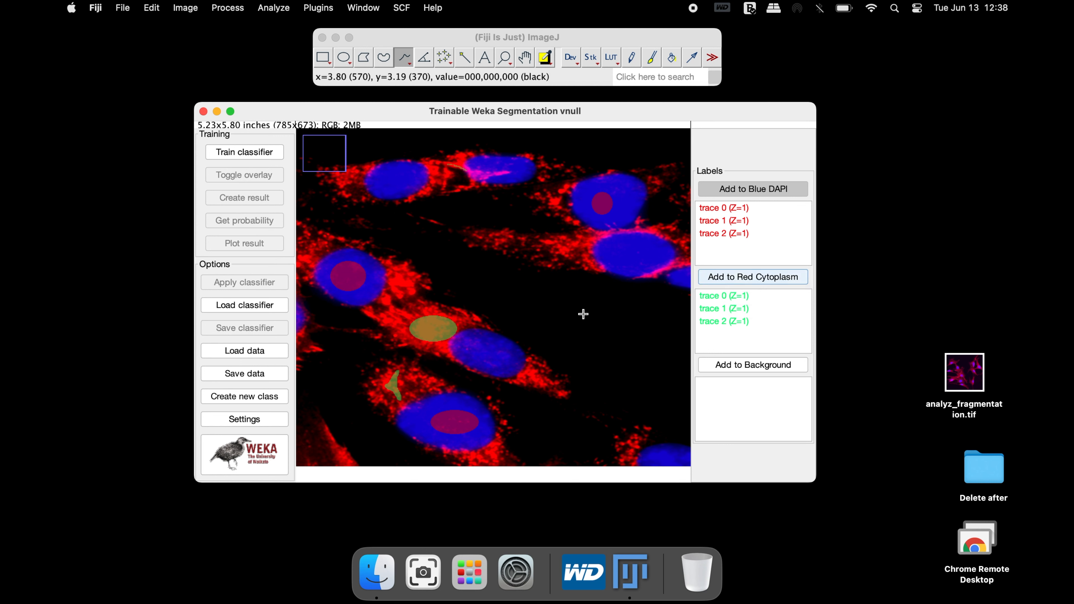
Step: Trace two freehand loops in the black area between the cells and add them to the Background class
{"action": "mouse_move", "coordinate": [563, 313]}
{"action": "left_mouse_down"}
{"action": "mouse_move", "coordinate": [582, 352]}
{"action": "mouse_move", "coordinate": [641, 334]}
{"action": "mouse_move", "coordinate": [608, 306]}
{"action": "mouse_move", "coordinate": [565, 311]}
{"action": "left_mouse_up"}
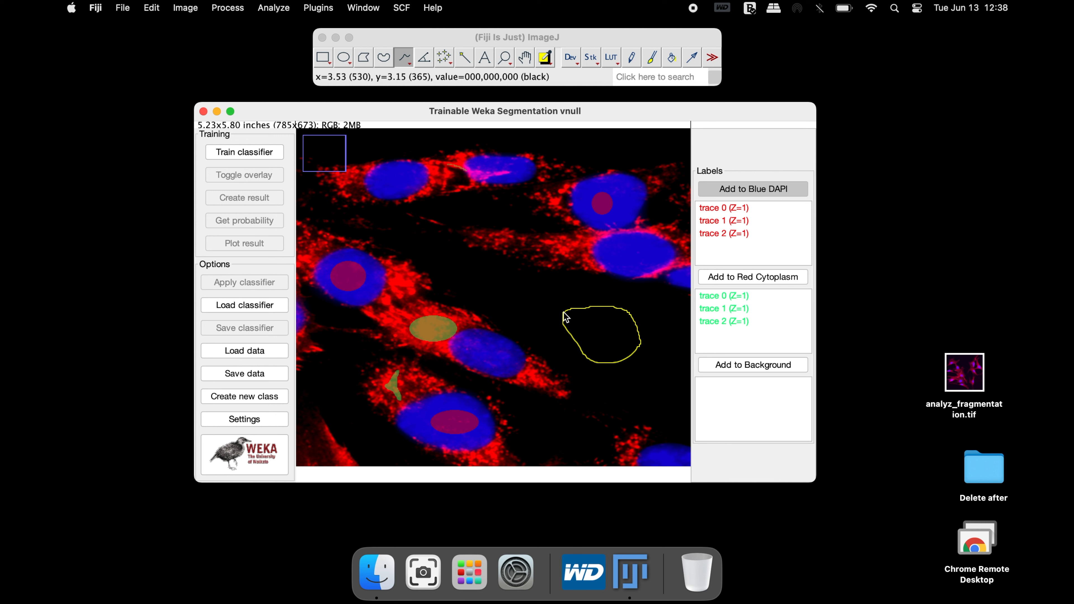
{"action": "left_click", "coordinate": [747, 367]}
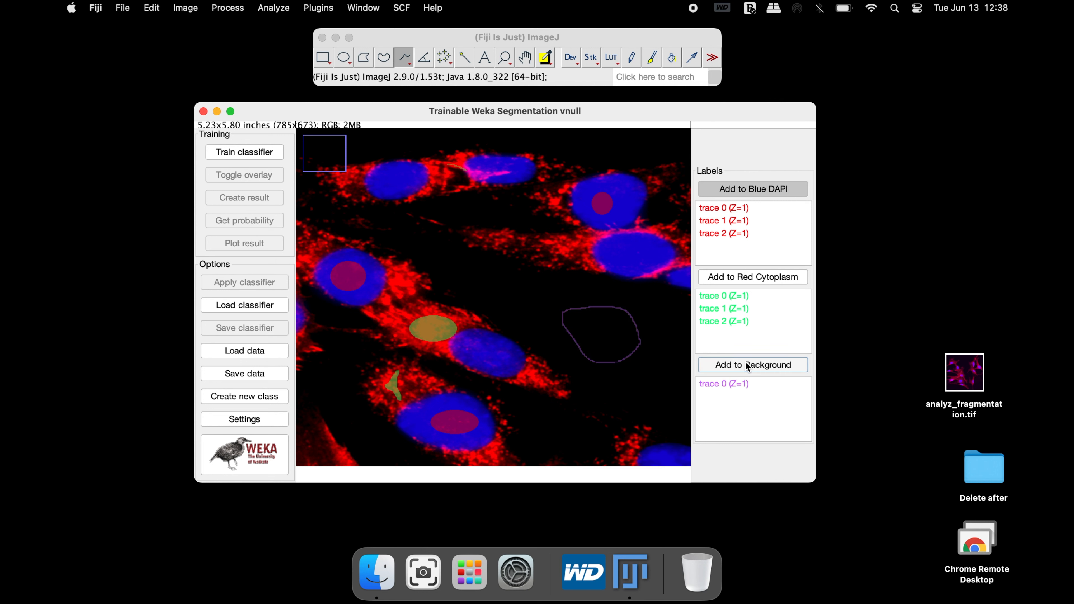
{"action": "mouse_move", "coordinate": [650, 369]}
{"action": "left_mouse_down"}
{"action": "mouse_move", "coordinate": [635, 370]}
{"action": "mouse_move", "coordinate": [640, 410]}
{"action": "mouse_move", "coordinate": [670, 383]}
{"action": "mouse_move", "coordinate": [649, 368]}
{"action": "left_mouse_up"}
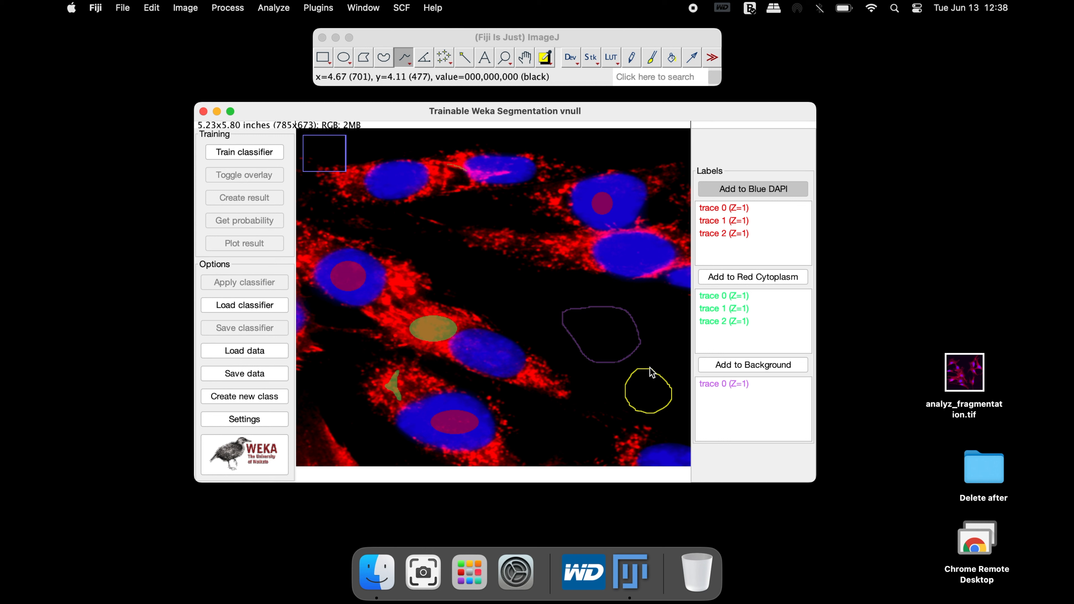
{"action": "left_click", "coordinate": [737, 365]}
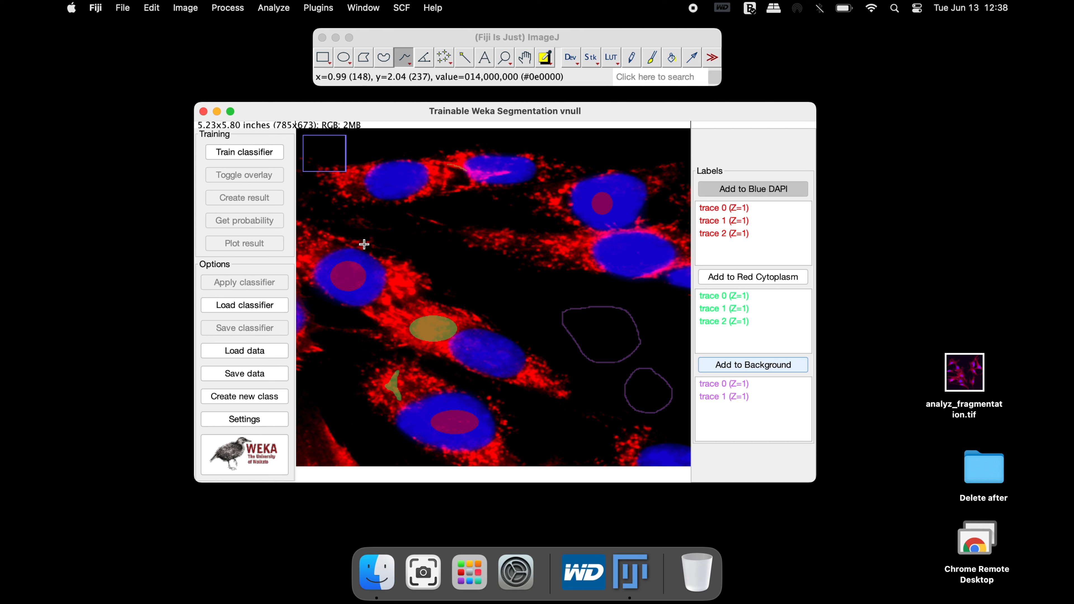
Step: Train the classifier on the labelled traces and arrange the log and segmentation windows so they barely overlap
{"action": "left_click", "coordinate": [274, 156]}
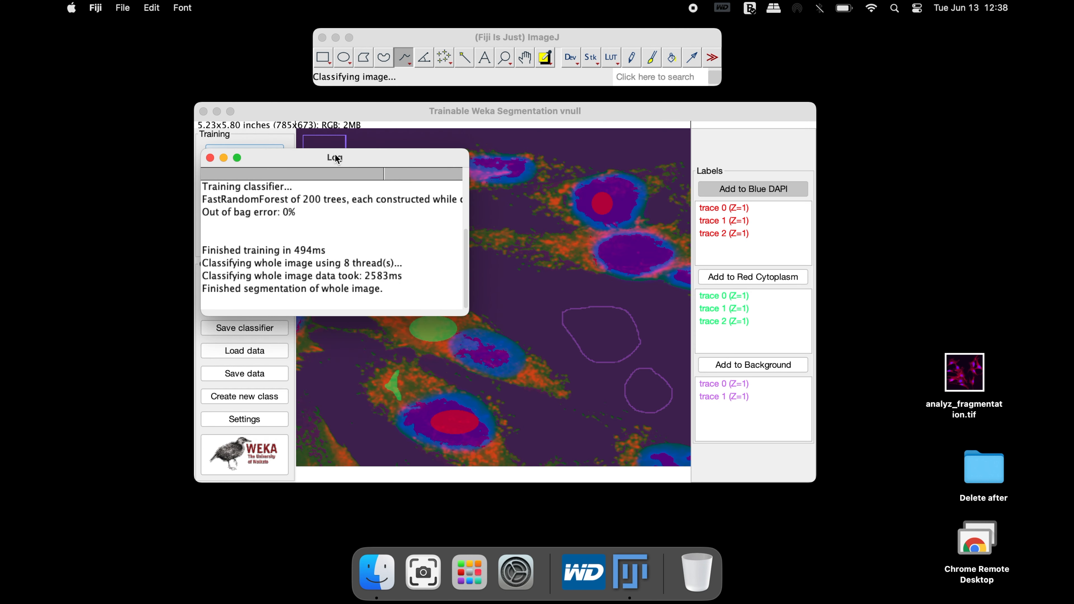
{"action": "left_click_drag", "start_coordinate": [335, 156], "coordinate": [199, 145]}
{"action": "left_click_drag", "start_coordinate": [409, 117], "coordinate": [512, 111]}
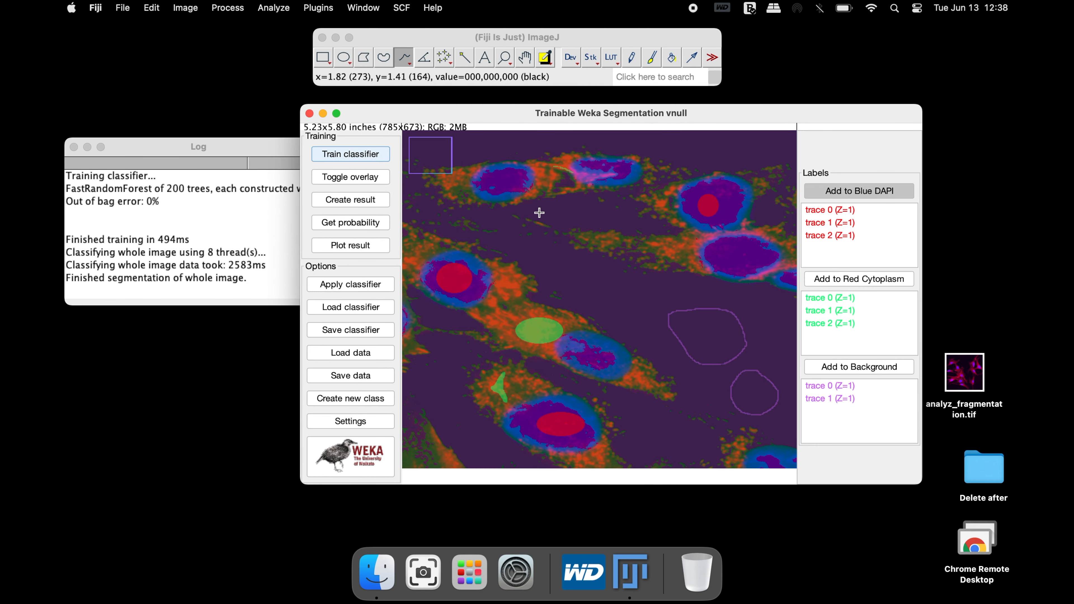
Step: Compare the segmentation with the original image by switching the result overlay off and on twice
{"action": "left_click", "coordinate": [372, 177]}
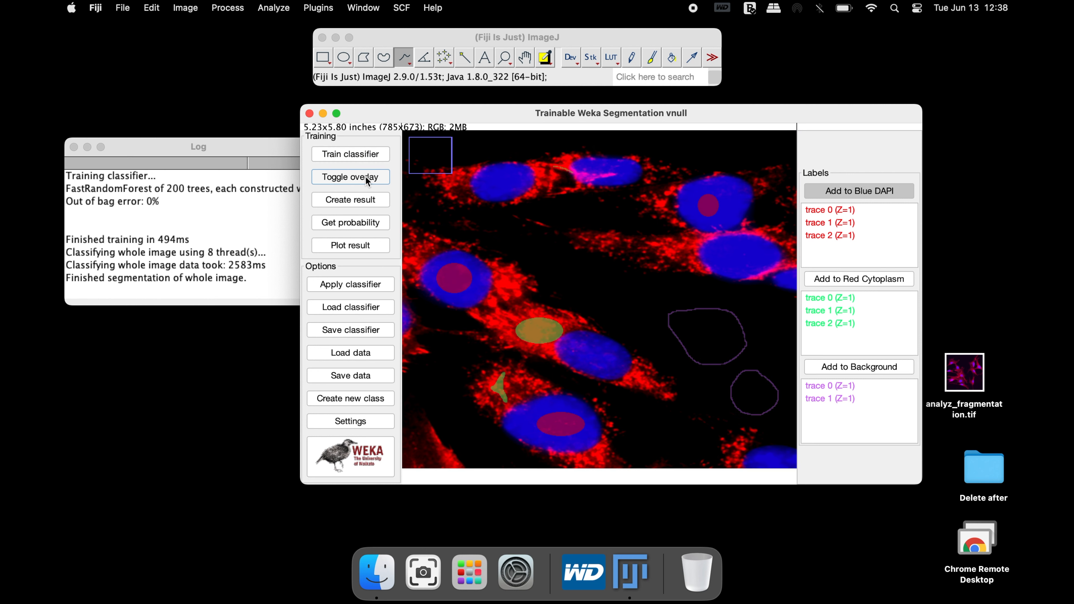
{"action": "left_click", "coordinate": [365, 178]}
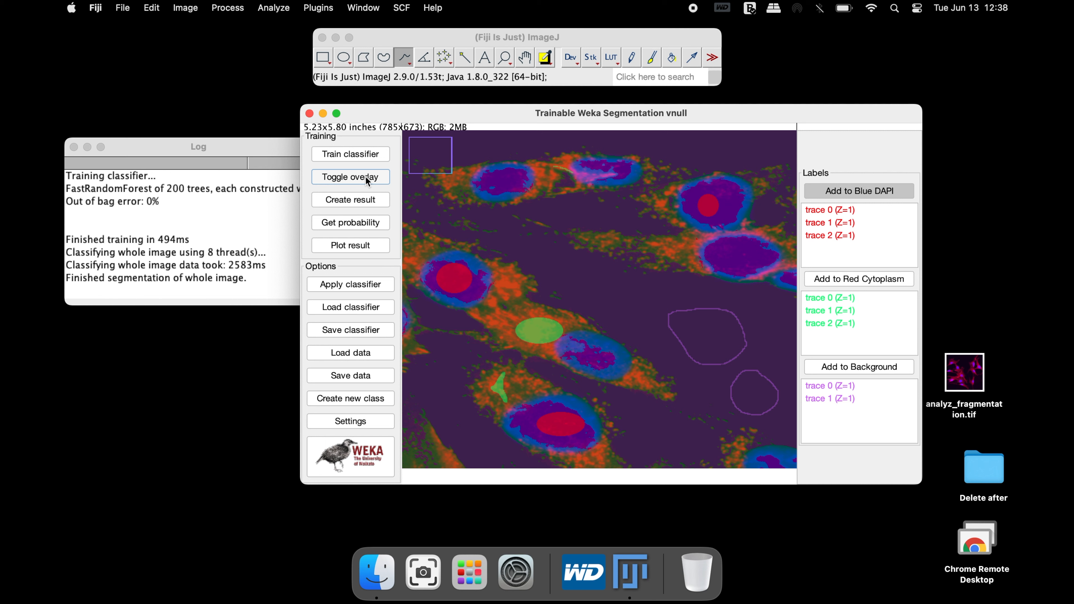
{"action": "left_click", "coordinate": [366, 178]}
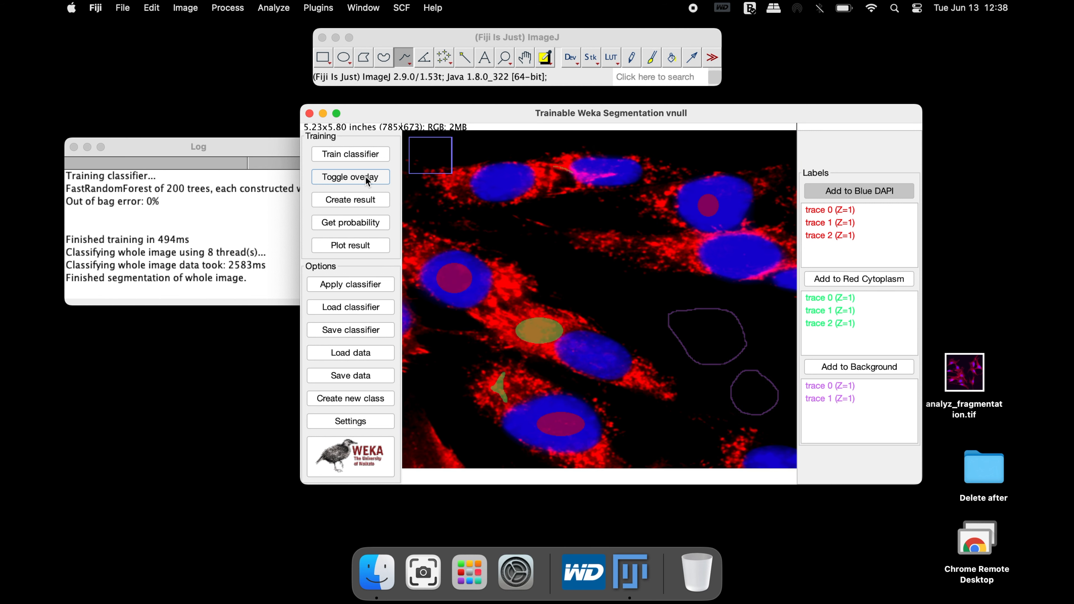
{"action": "left_click", "coordinate": [366, 177]}
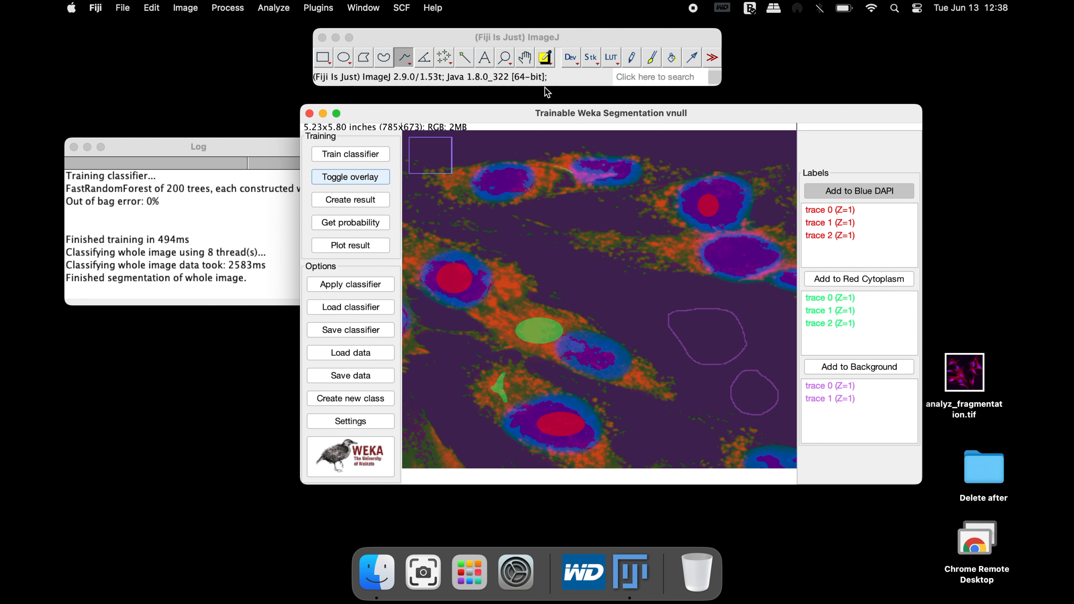
Step: Examine the class boundaries around the lower right-hand nucleus at 300% zoom, with and without the result overlay
{"action": "left_click", "coordinate": [505, 58]}
{"action": "left_click", "coordinate": [744, 277]}
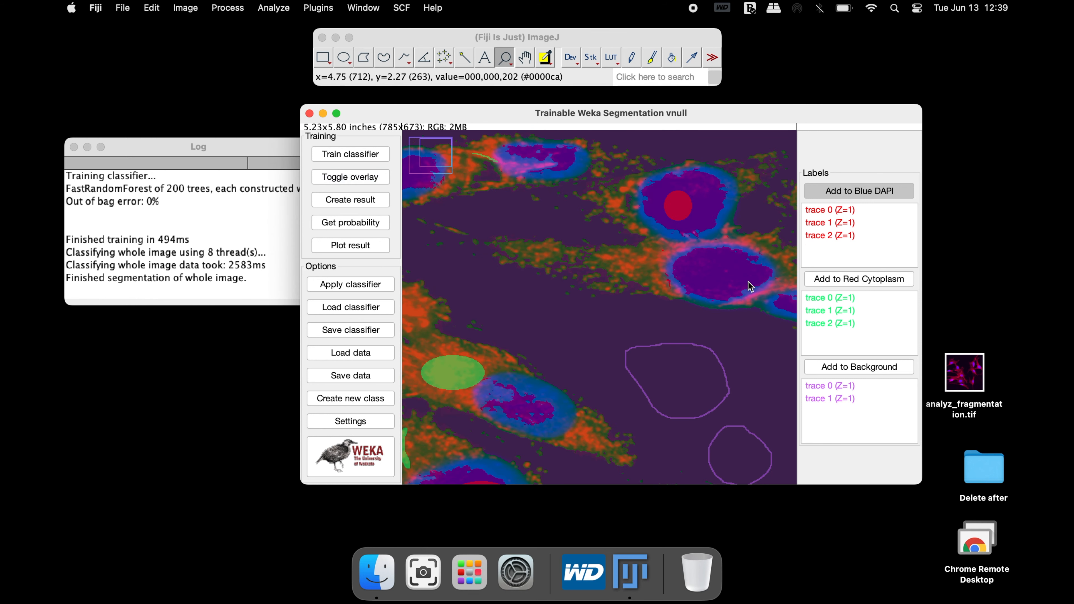
{"action": "left_click", "coordinate": [747, 281]}
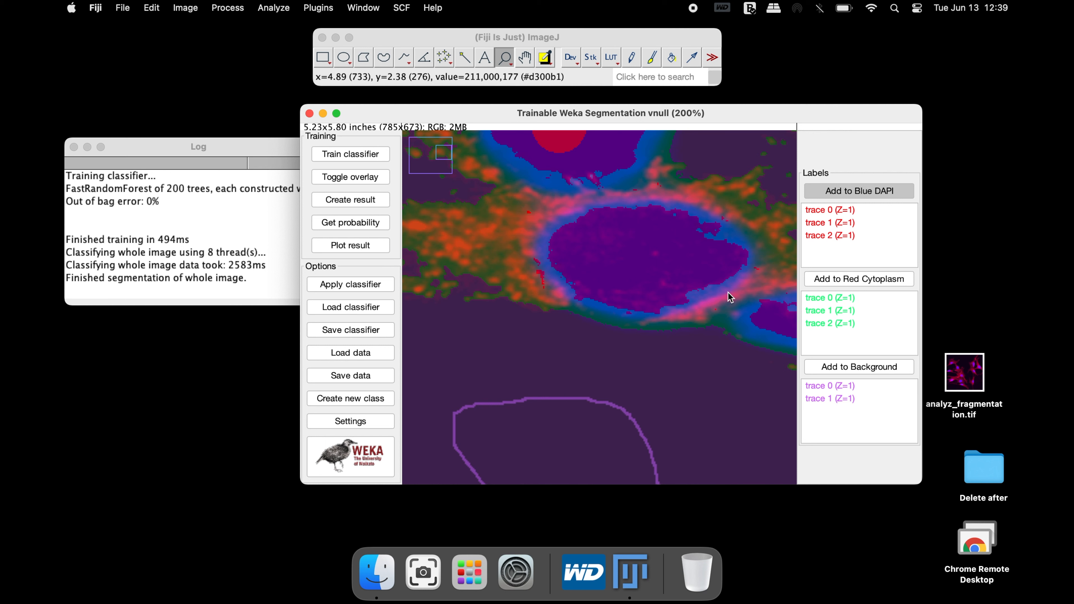
{"action": "left_click", "coordinate": [629, 311]}
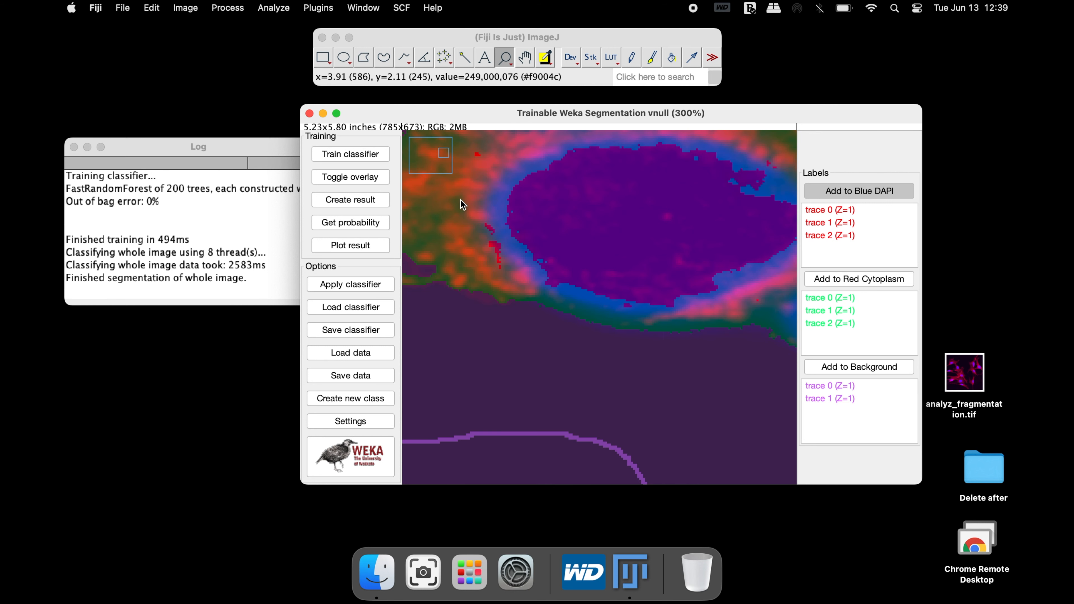
{"action": "left_click", "coordinate": [371, 176]}
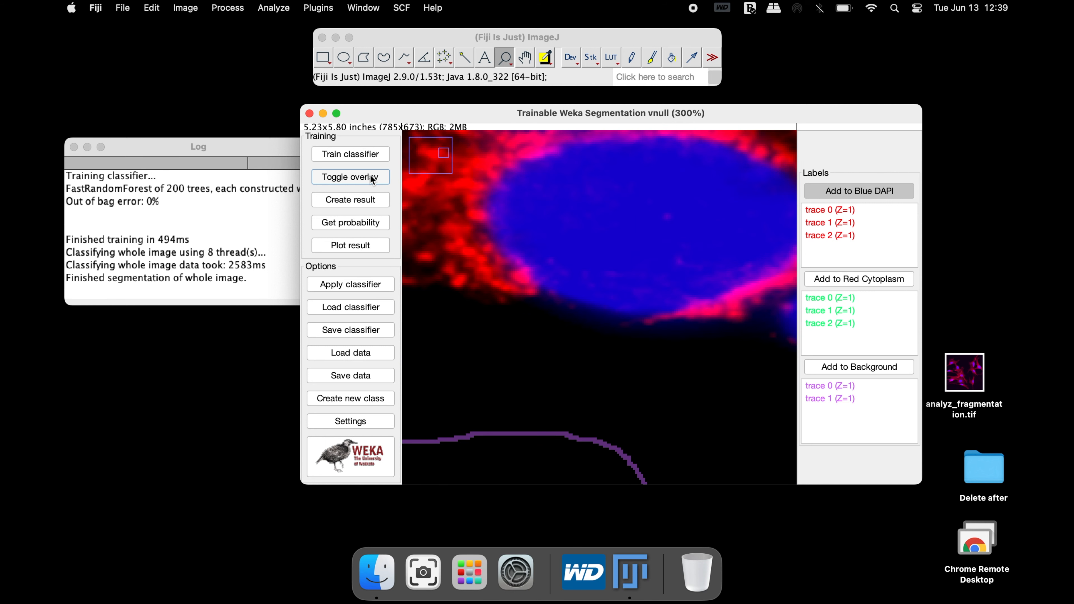
{"action": "left_click", "coordinate": [370, 178]}
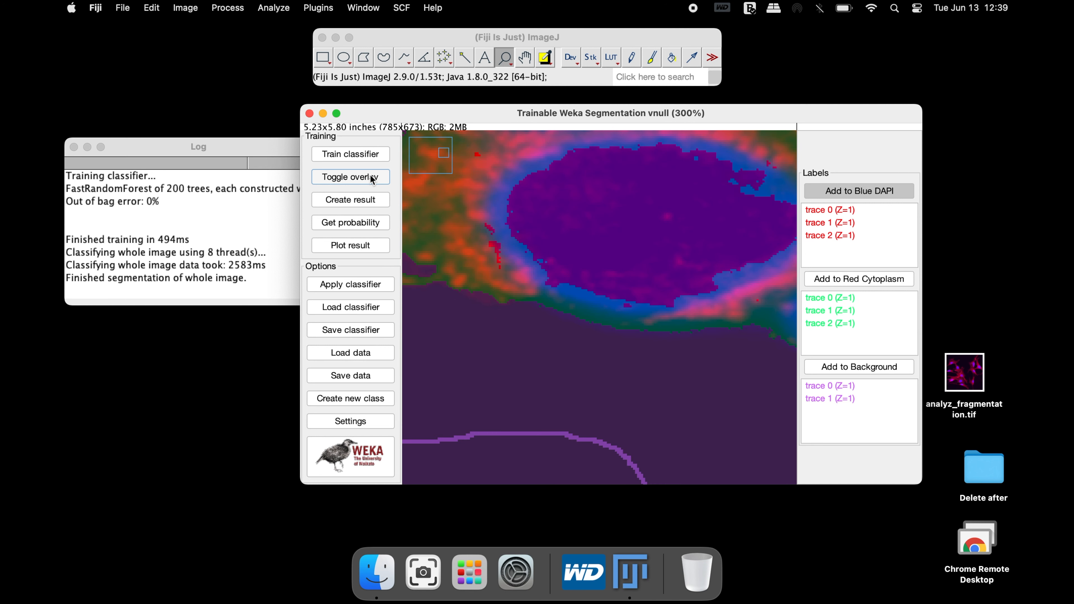
Step: Trace two short freehand lines along the dark lower edge of the magnified right-hand nucleus and add each to the Background class
{"action": "left_click", "coordinate": [371, 178]}
{"action": "left_click", "coordinate": [371, 178]}
{"action": "left_click", "coordinate": [404, 58]}
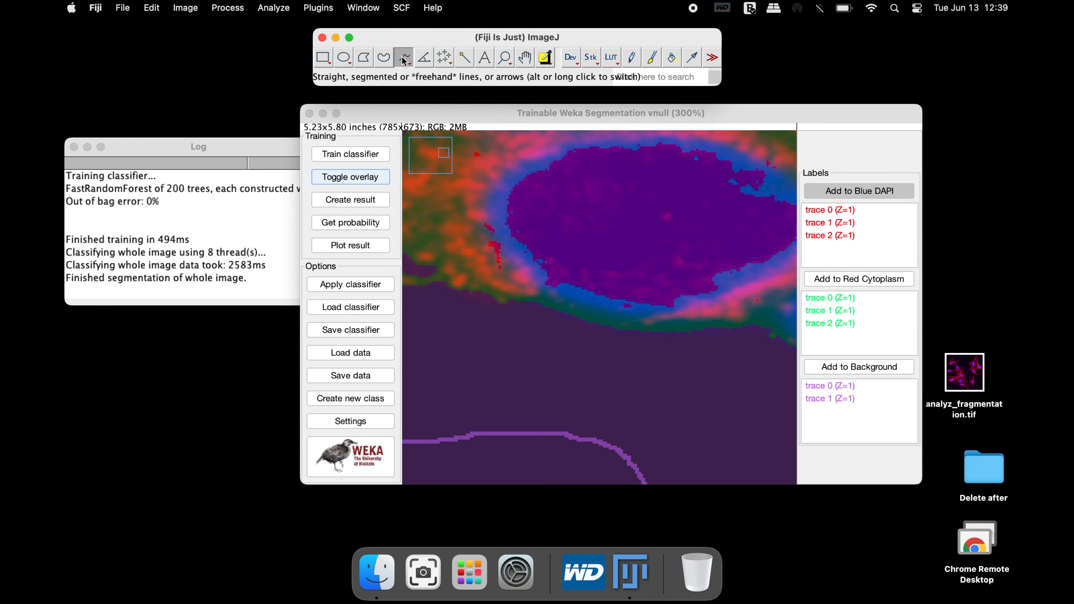
{"action": "left_click_drag", "start_coordinate": [549, 304], "coordinate": [616, 326]}
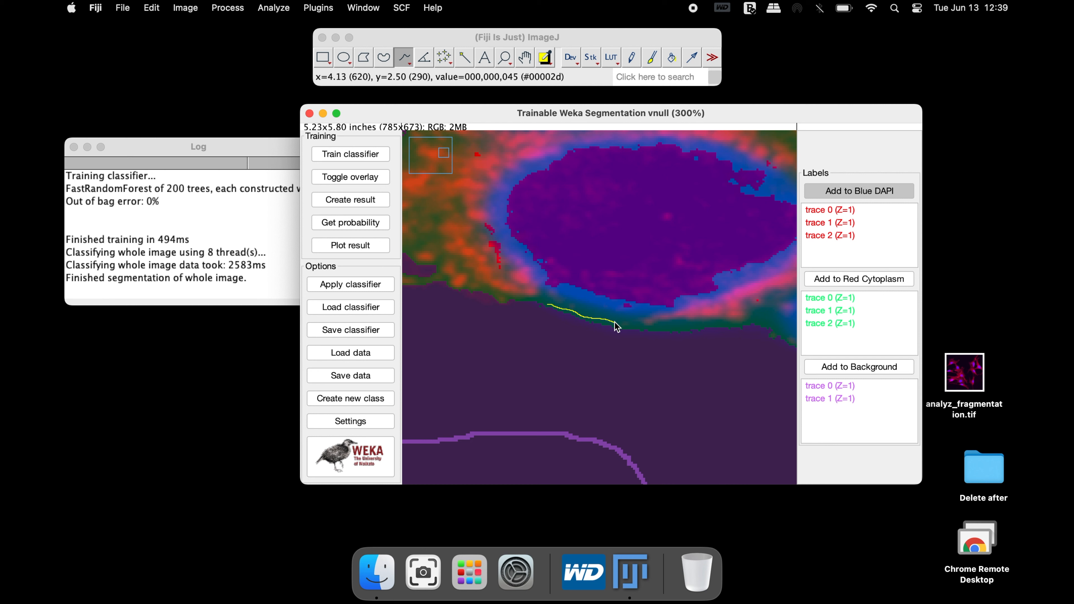
{"action": "left_click", "coordinate": [855, 365]}
{"action": "left_click_drag", "start_coordinate": [776, 329], "coordinate": [751, 322]}
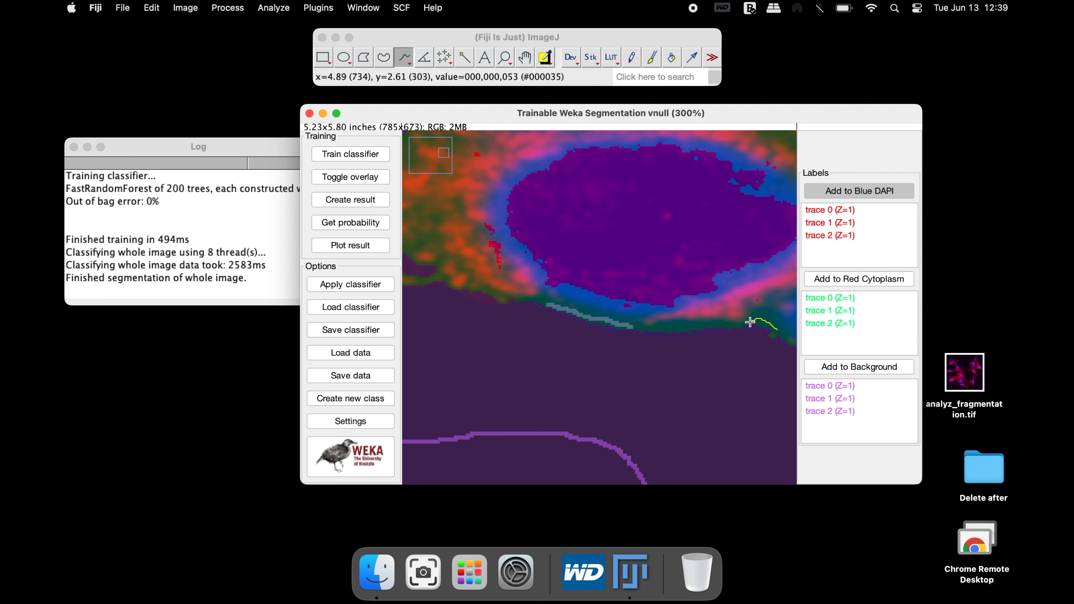
{"action": "left_click", "coordinate": [855, 367]}
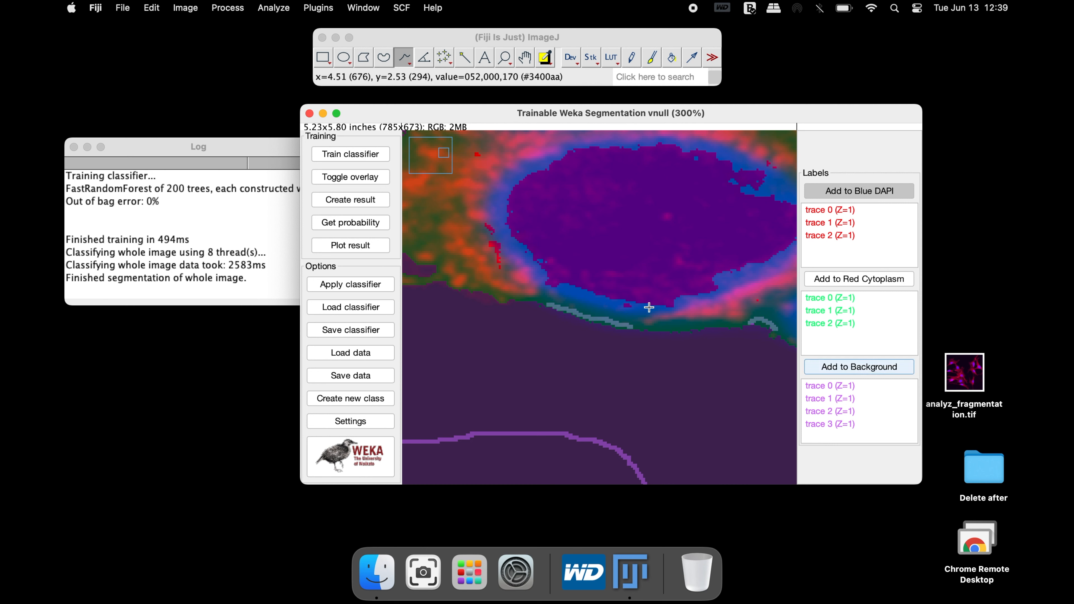
Step: Retrain the classifier with the new Background traces and compare the result overlay with the original image around the nucleus
{"action": "left_click", "coordinate": [381, 155]}
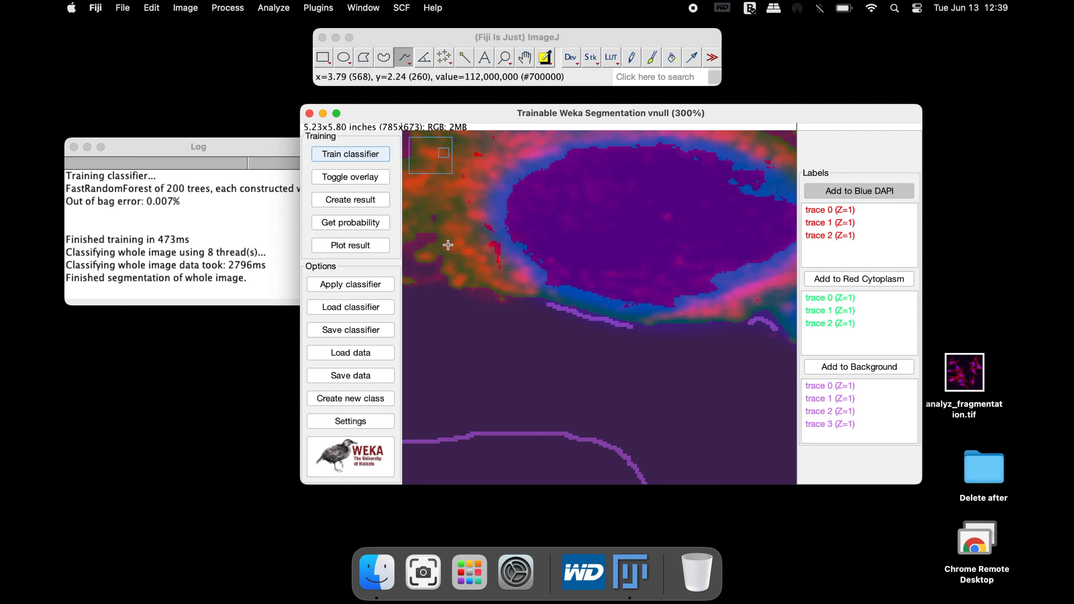
{"action": "left_click", "coordinate": [366, 179]}
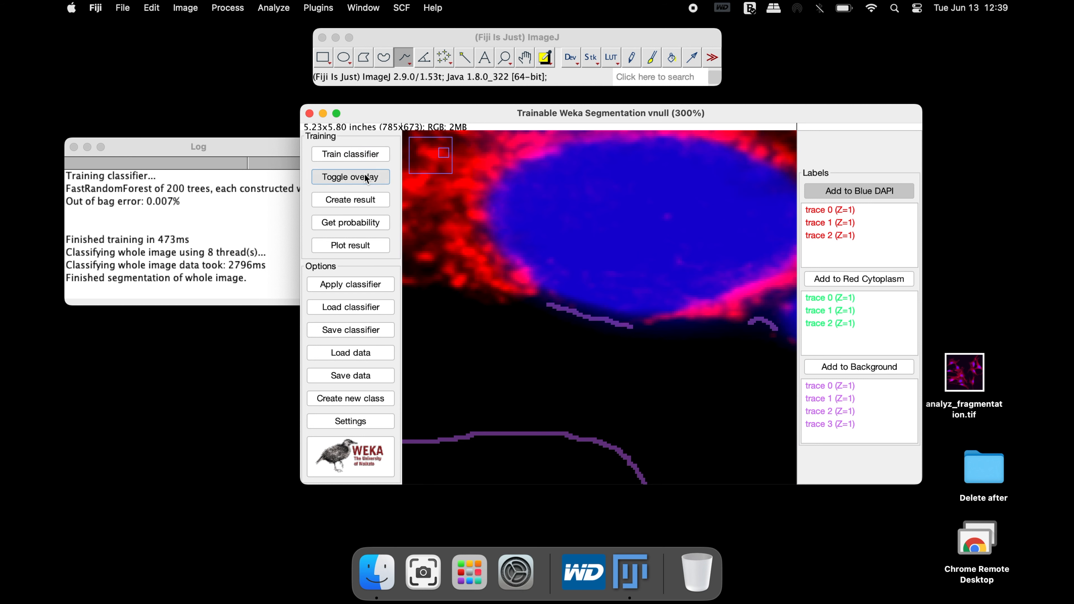
{"action": "left_click", "coordinate": [367, 178]}
{"action": "left_click", "coordinate": [366, 178]}
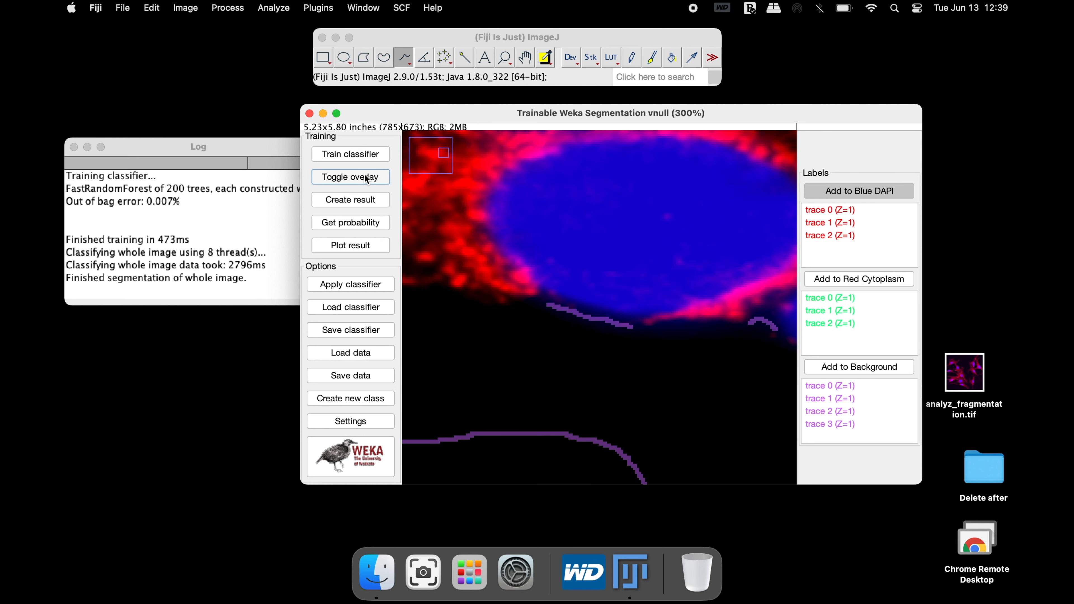
{"action": "left_click", "coordinate": [366, 178]}
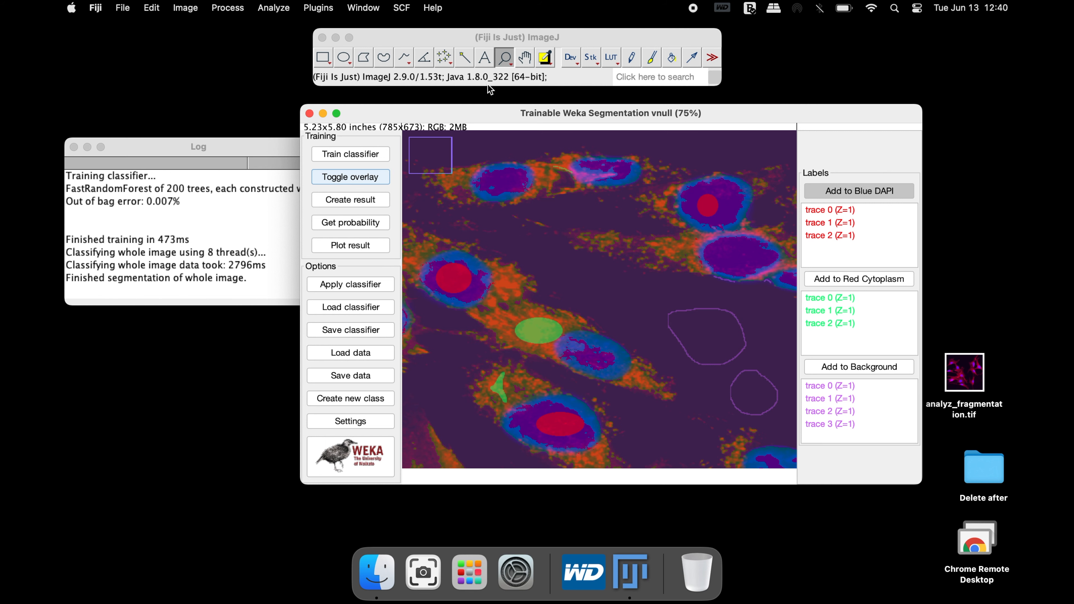
Step: Outline a small freehand area in the dim cytoplasm beside the upper-left cell's nucleus at 300% zoom and add it to Red Cytoplasm
{"action": "left_click", "coordinate": [461, 198]}
{"action": "left_click", "coordinate": [460, 198]}
{"action": "left_click", "coordinate": [460, 198]}
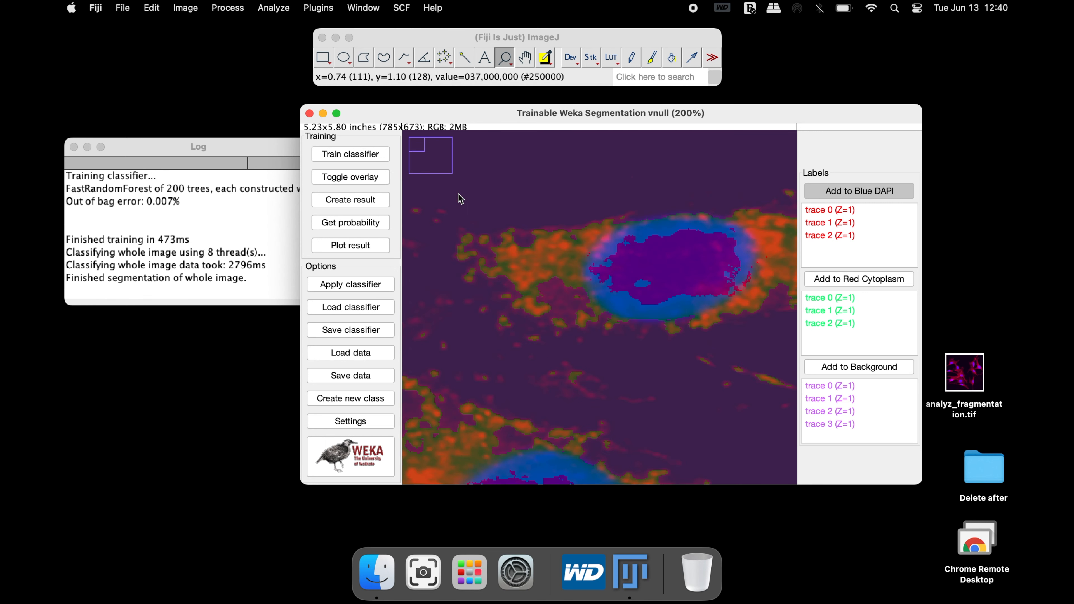
{"action": "left_click", "coordinate": [569, 288]}
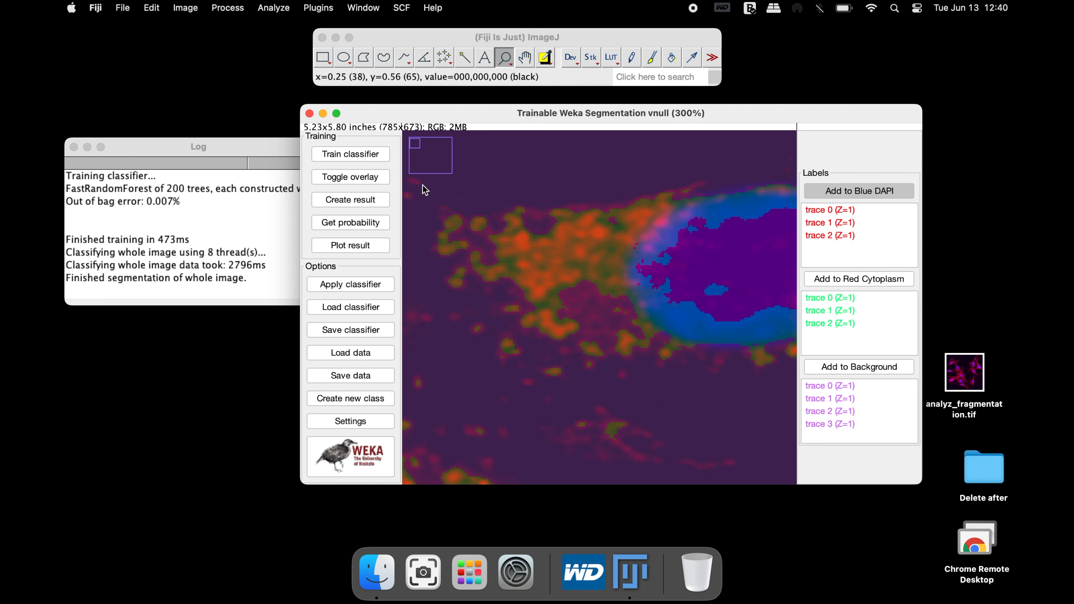
{"action": "left_click", "coordinate": [384, 59]}
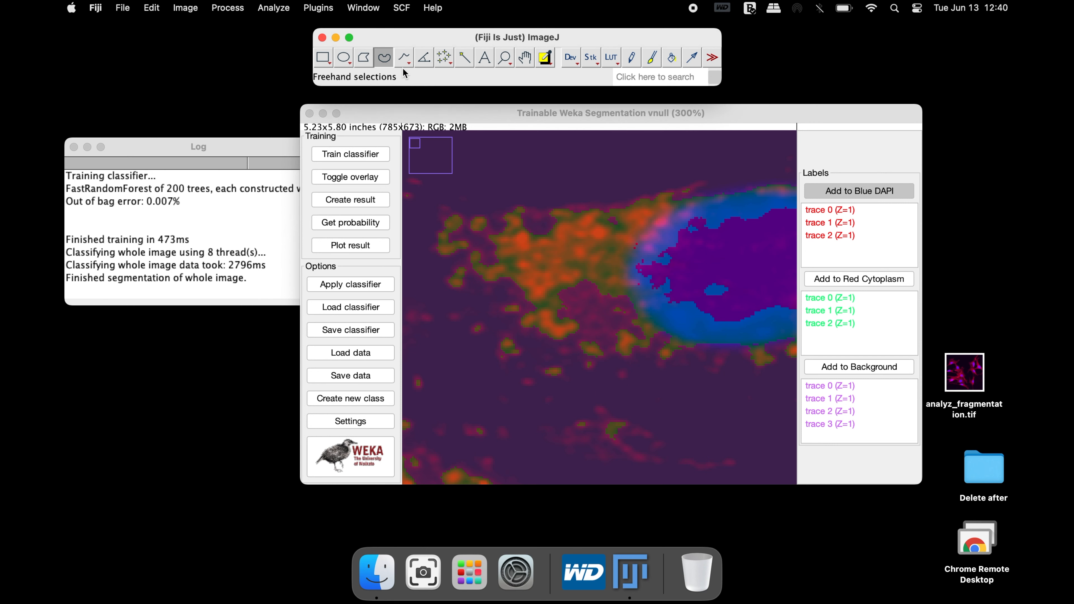
{"action": "left_click_drag", "start_coordinate": [585, 295], "coordinate": [577, 318]}
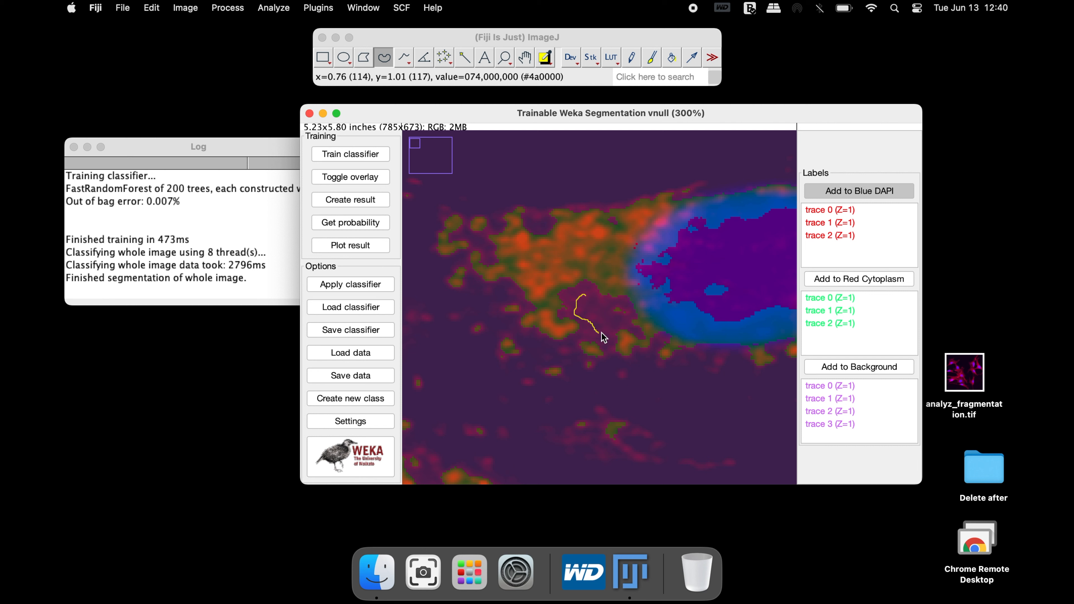
{"action": "left_click", "coordinate": [828, 278]}
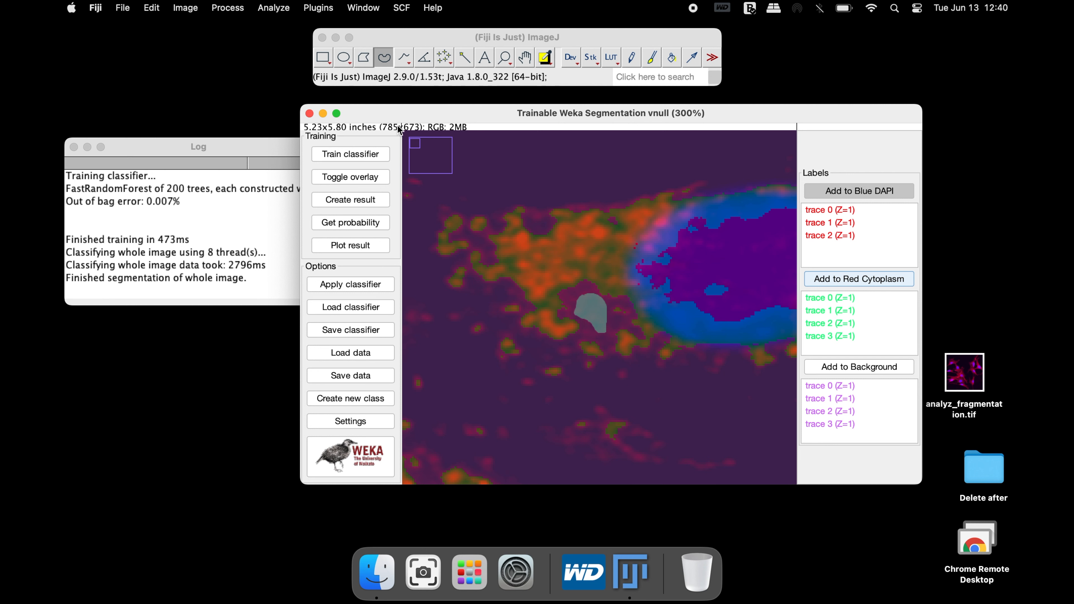
Step: Trace a short freehand line on the faint red streak below the upper-left cell and add it to the Red Cytoplasm class
{"action": "left_click", "coordinate": [404, 58]}
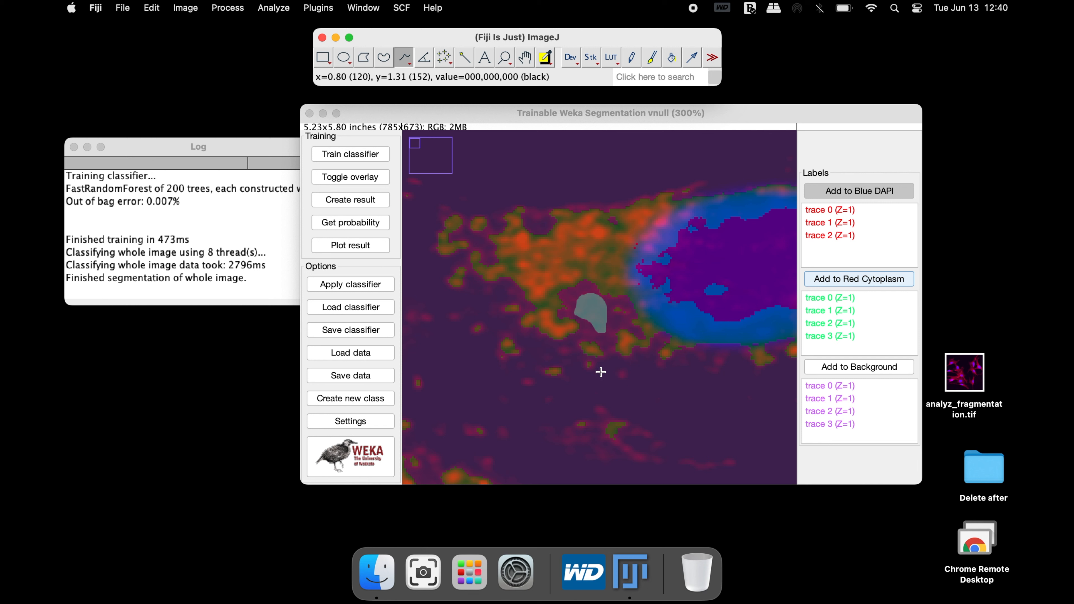
{"action": "left_click", "coordinate": [643, 458]}
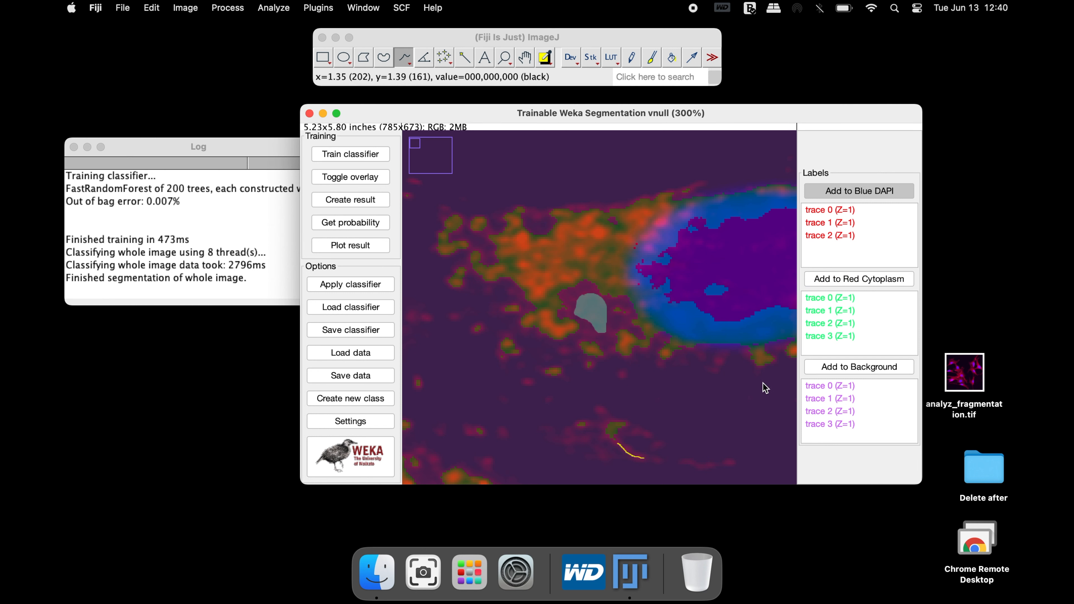
{"action": "left_click", "coordinate": [873, 281]}
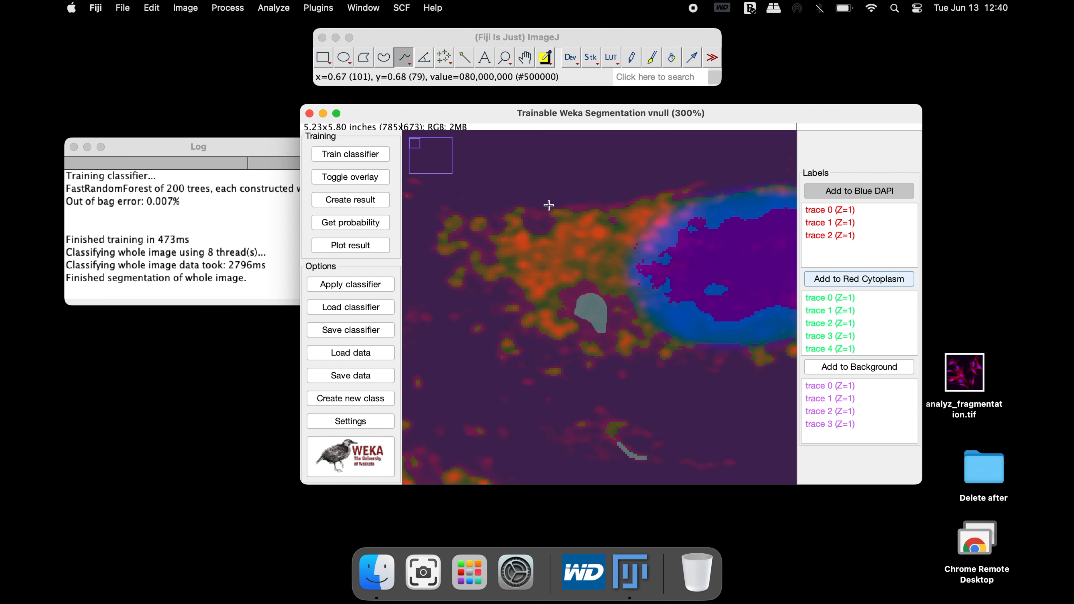
Step: Retrain the classifier with the added cytoplasm traces and compare the overlay with the original, close up and over the full image
{"action": "left_click", "coordinate": [343, 155]}
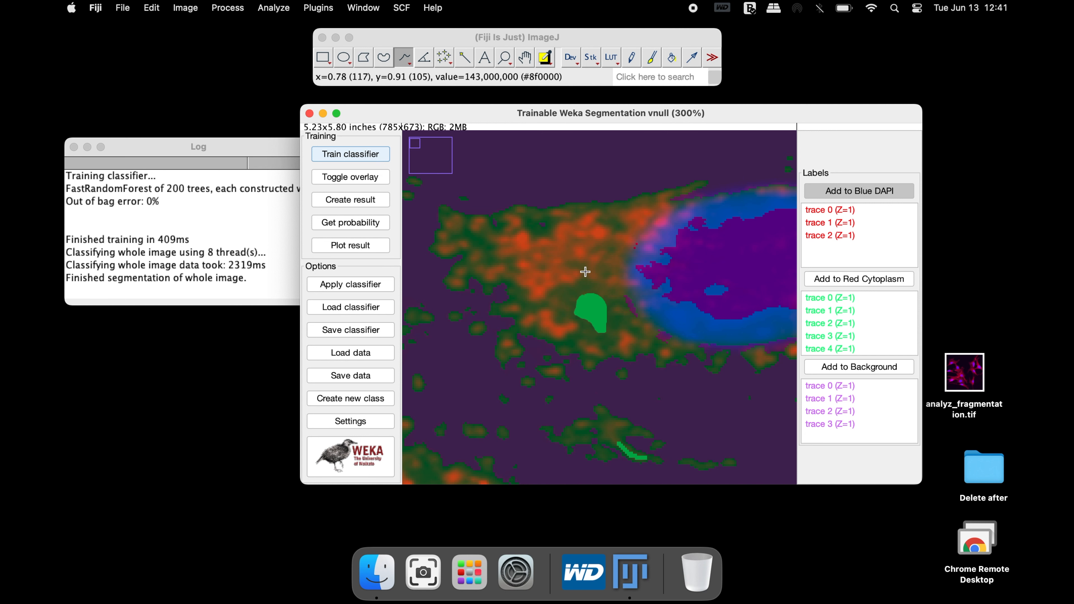
{"action": "left_click", "coordinate": [363, 180]}
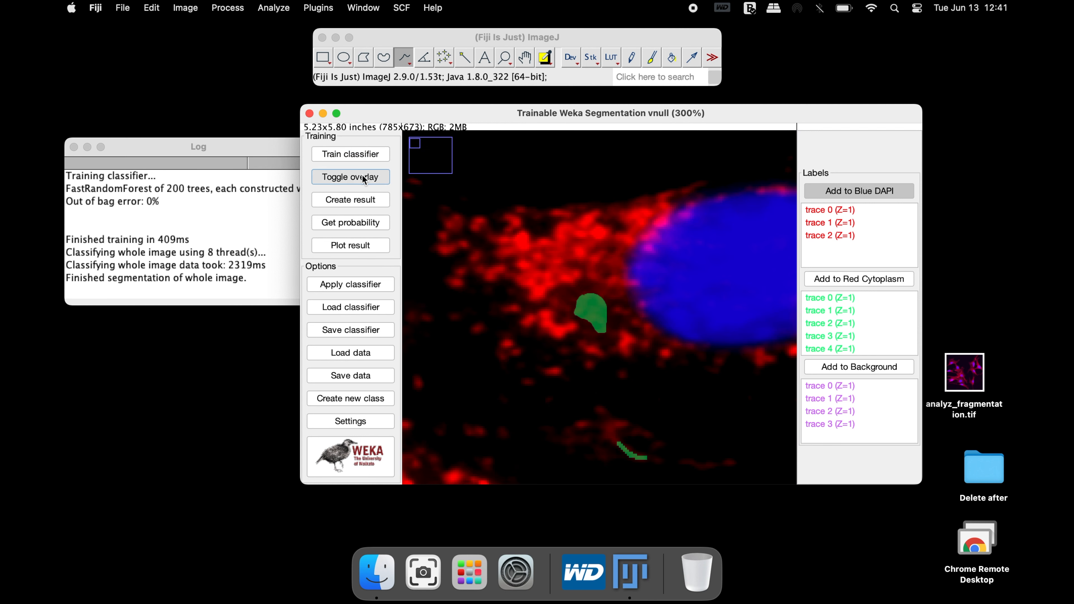
{"action": "left_click", "coordinate": [364, 180]}
{"action": "left_click", "coordinate": [363, 180]}
{"action": "left_click", "coordinate": [363, 180]}
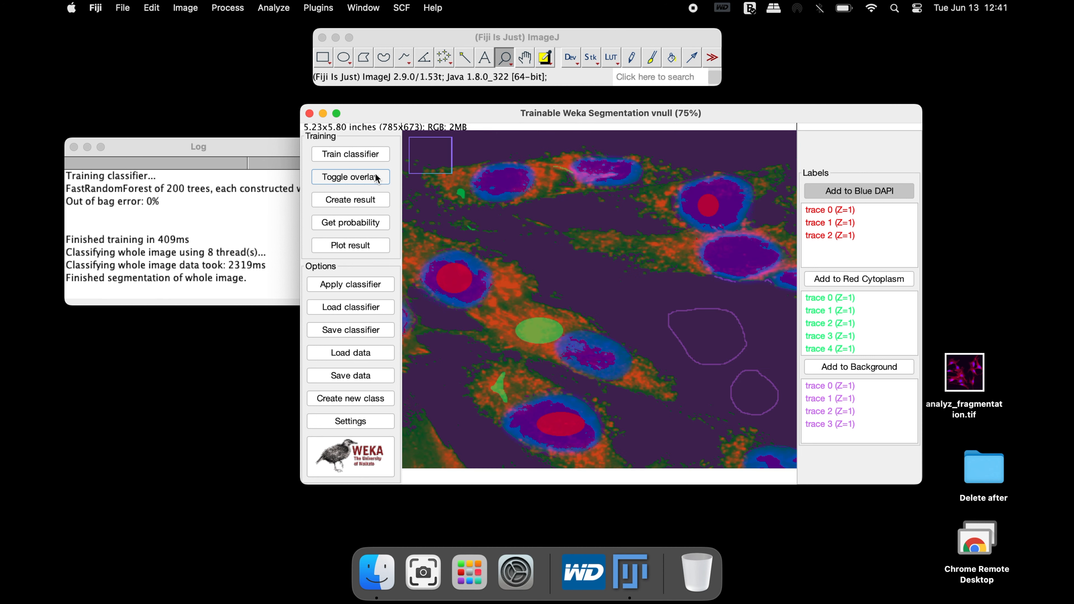
{"action": "left_click", "coordinate": [376, 177]}
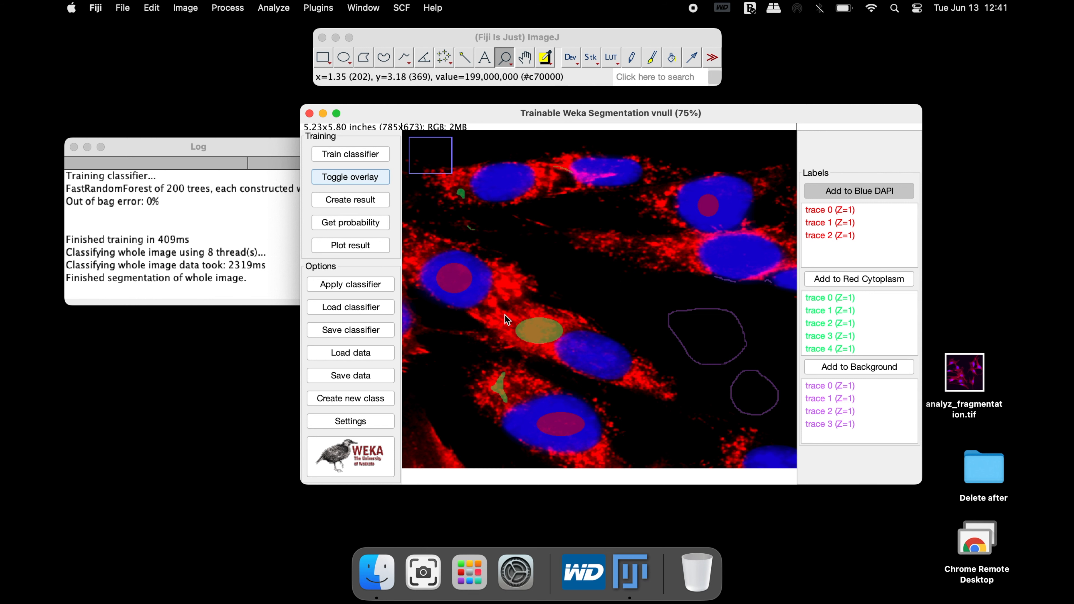
Step: Trace a short freehand line in the dark gap within the central cell's cytoplasm at 200% zoom and add it to Background
{"action": "left_click", "coordinate": [510, 61]}
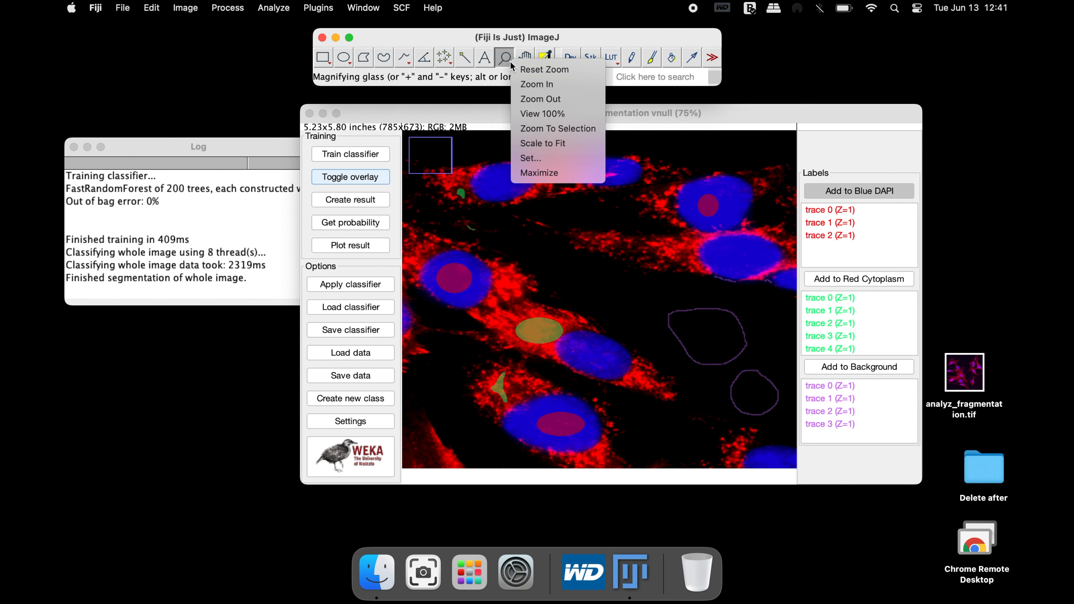
{"action": "left_click", "coordinate": [548, 84]}
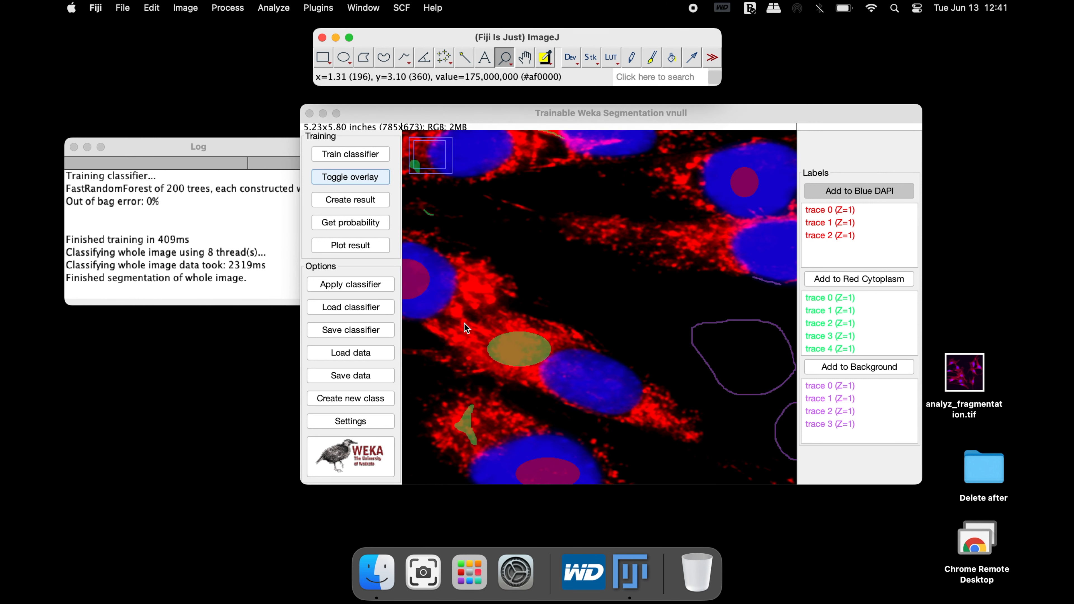
{"action": "left_click", "coordinate": [467, 323]}
{"action": "left_click", "coordinate": [621, 303]}
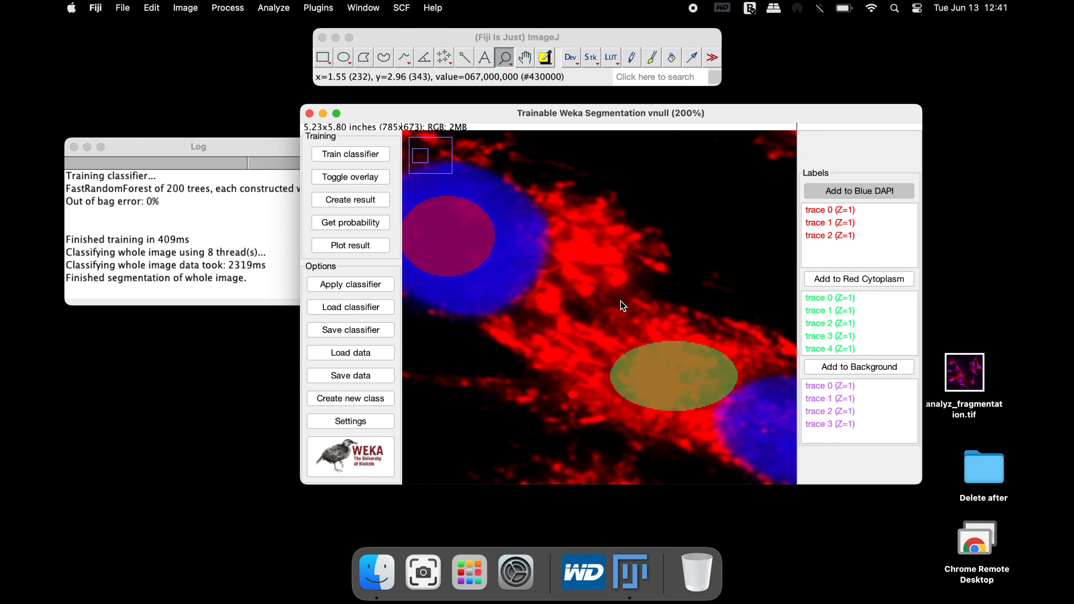
{"action": "left_click", "coordinate": [368, 178]}
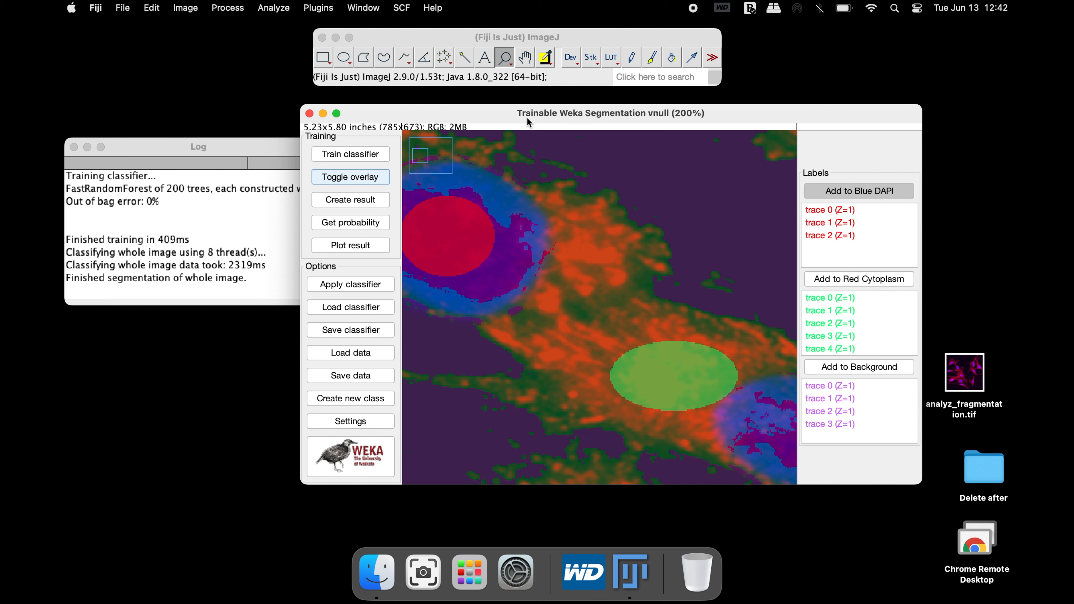
{"action": "left_click", "coordinate": [402, 59]}
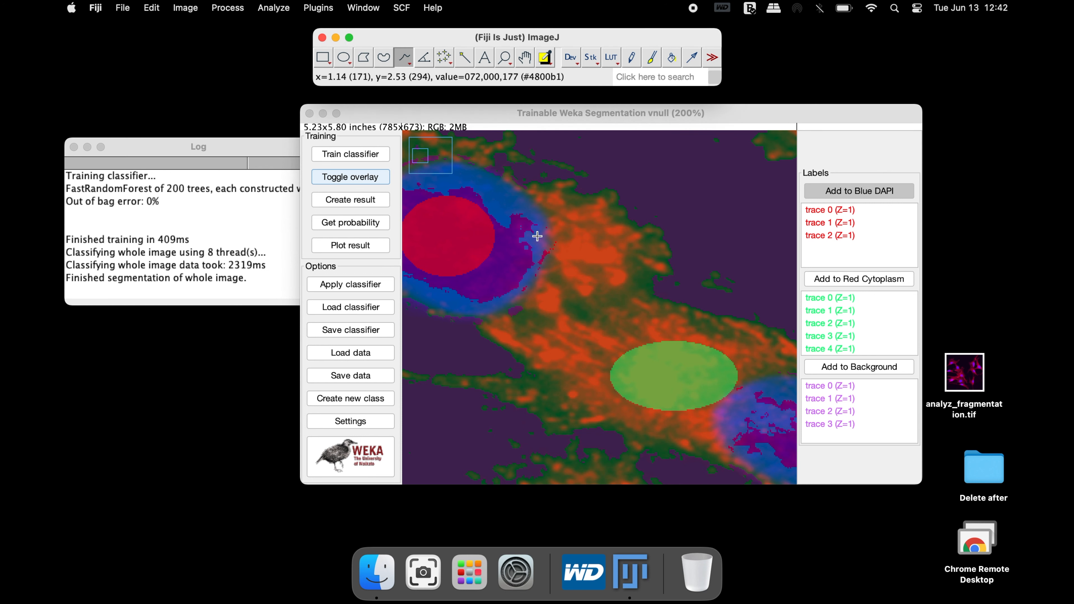
{"action": "left_click", "coordinate": [575, 310]}
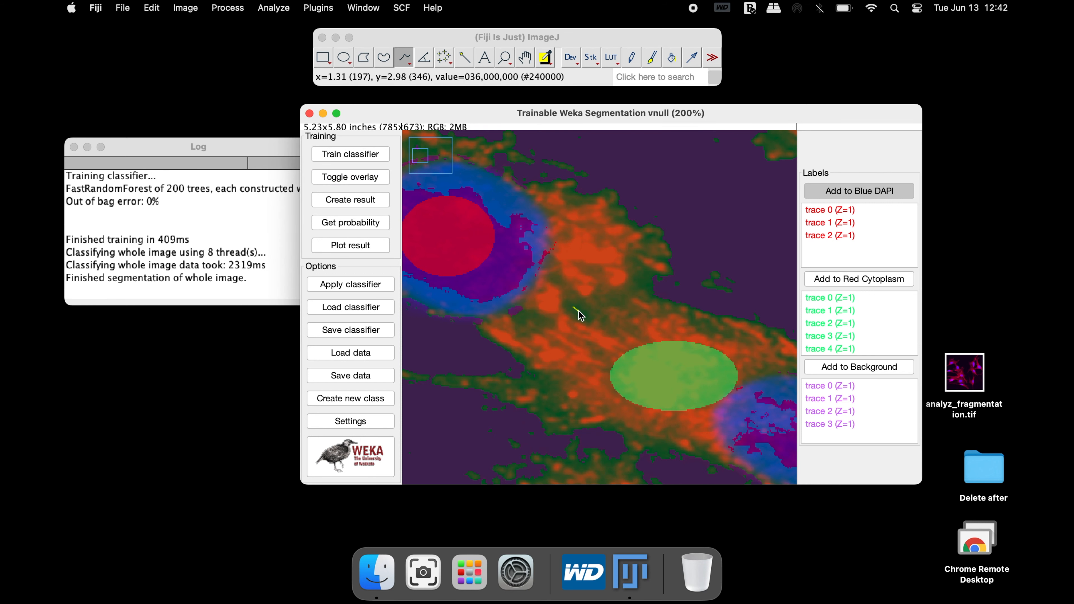
{"action": "left_click", "coordinate": [851, 366]}
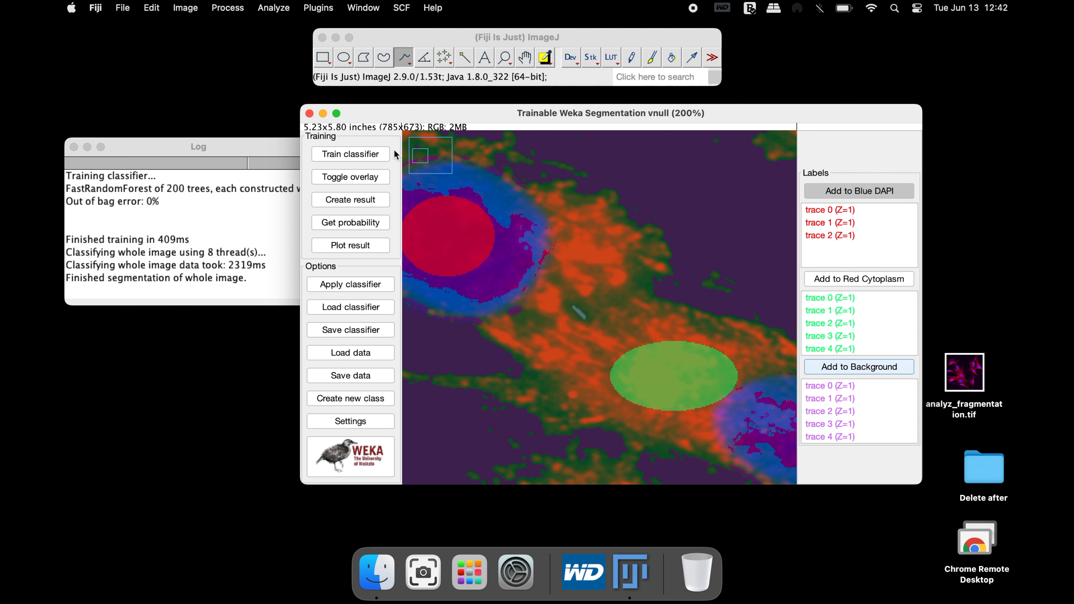
Step: Retrain the classifier with the central cell's Background trace and check the result by switching the overlay off and on
{"action": "left_click", "coordinate": [363, 154]}
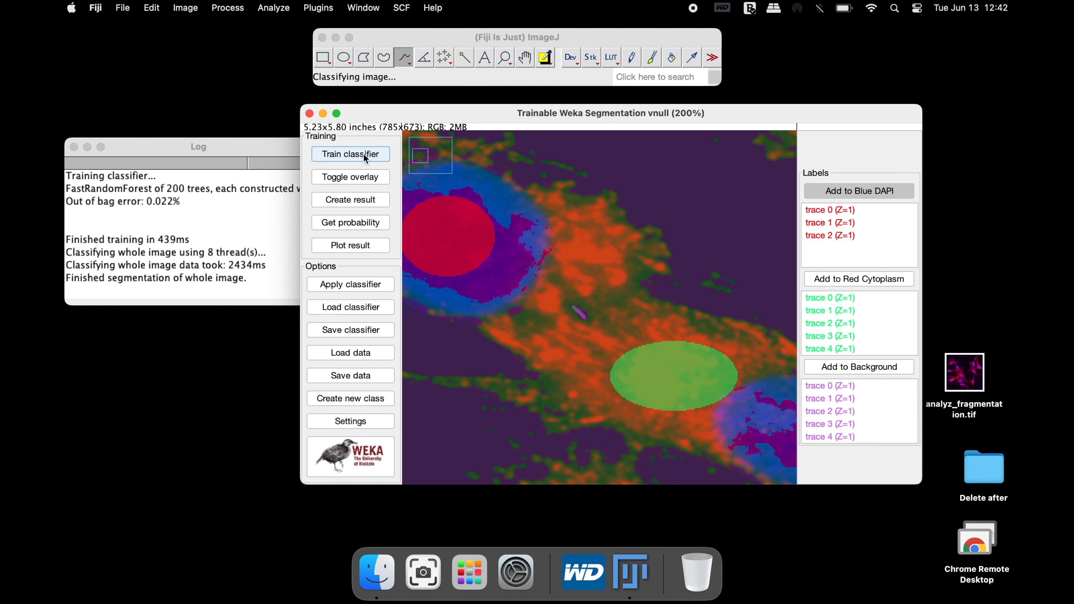
{"action": "left_click", "coordinate": [375, 177]}
{"action": "left_click", "coordinate": [375, 177]}
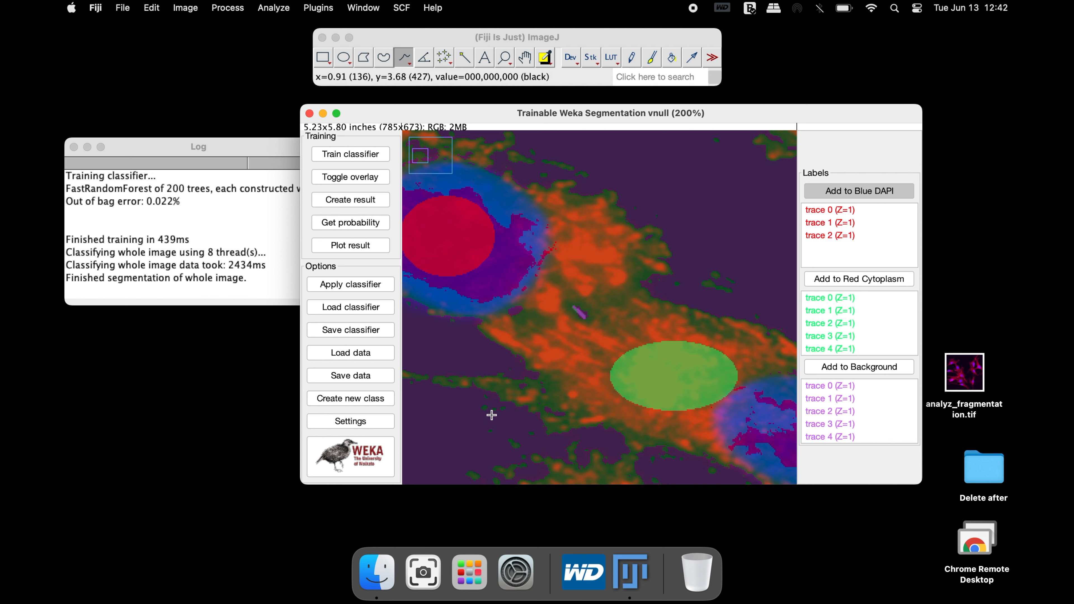
Step: Mark a tiny misclassified speck in the dark area left of the central cells as Background at 300% zoom and retrain the classifier
{"action": "left_click", "coordinate": [505, 58]}
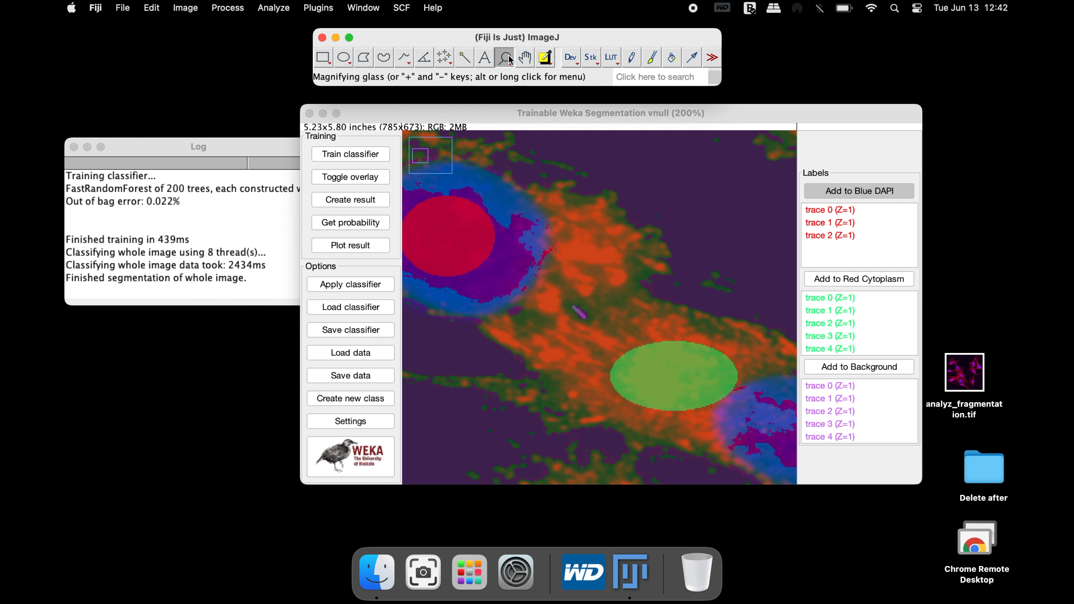
{"action": "left_click", "coordinate": [487, 422]}
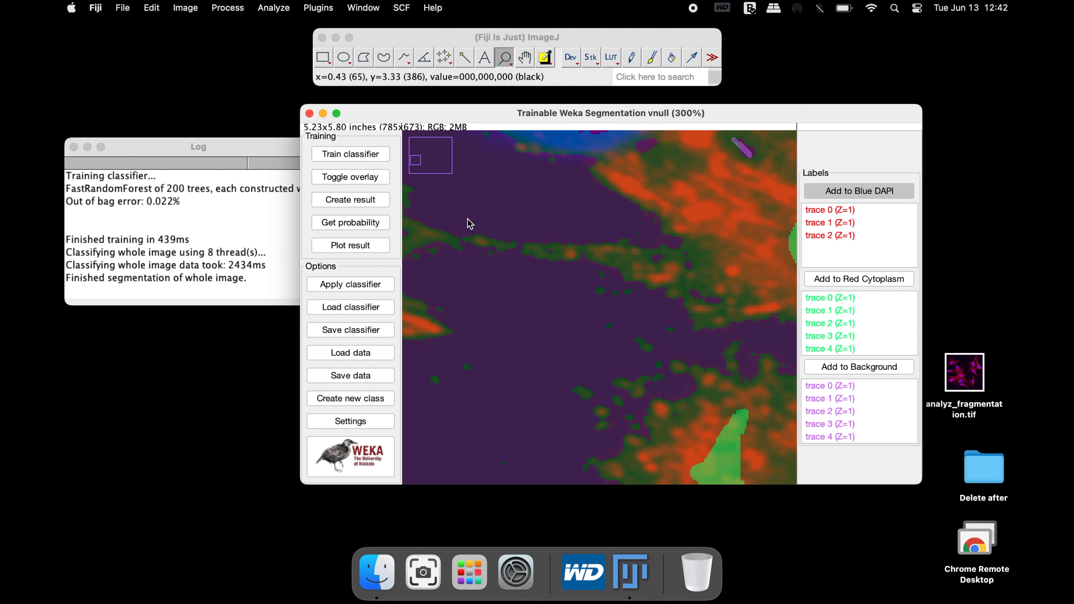
{"action": "left_click", "coordinate": [377, 178]}
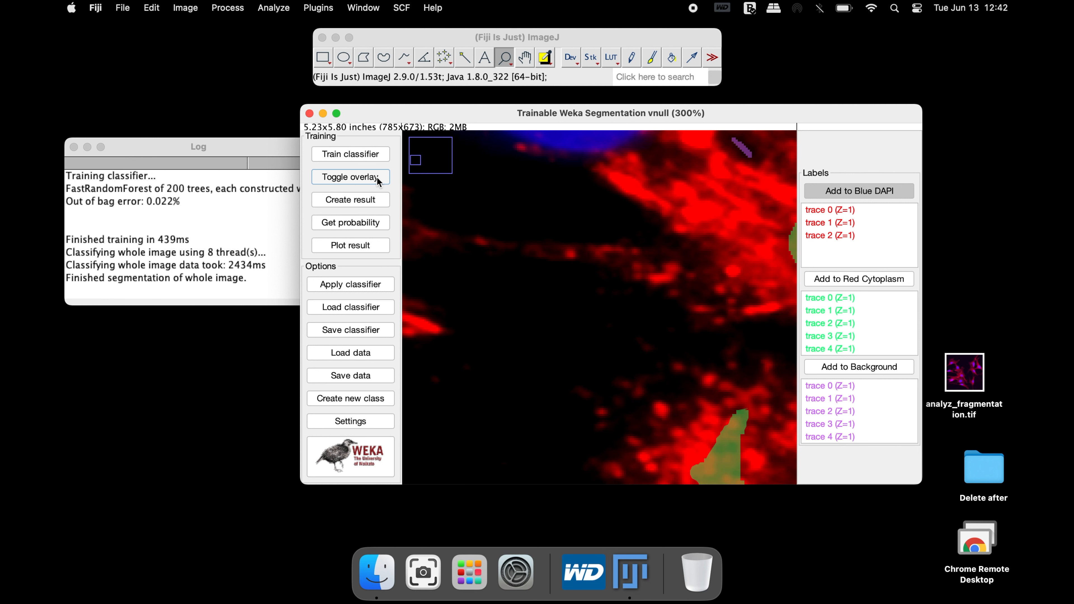
{"action": "left_click", "coordinate": [377, 177]}
{"action": "left_click", "coordinate": [602, 293]}
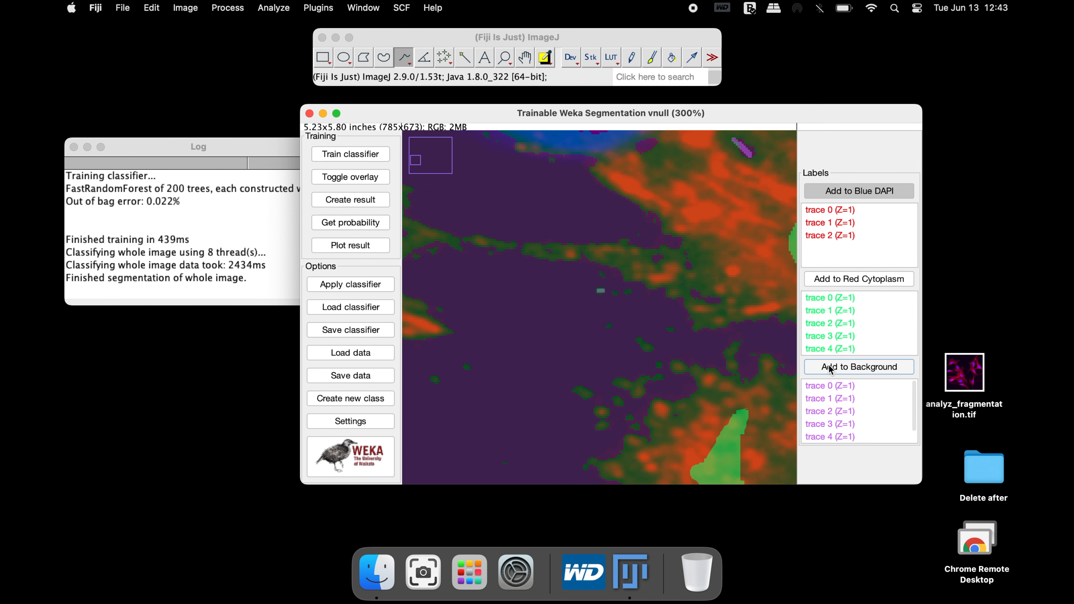
{"action": "left_click", "coordinate": [363, 157]}
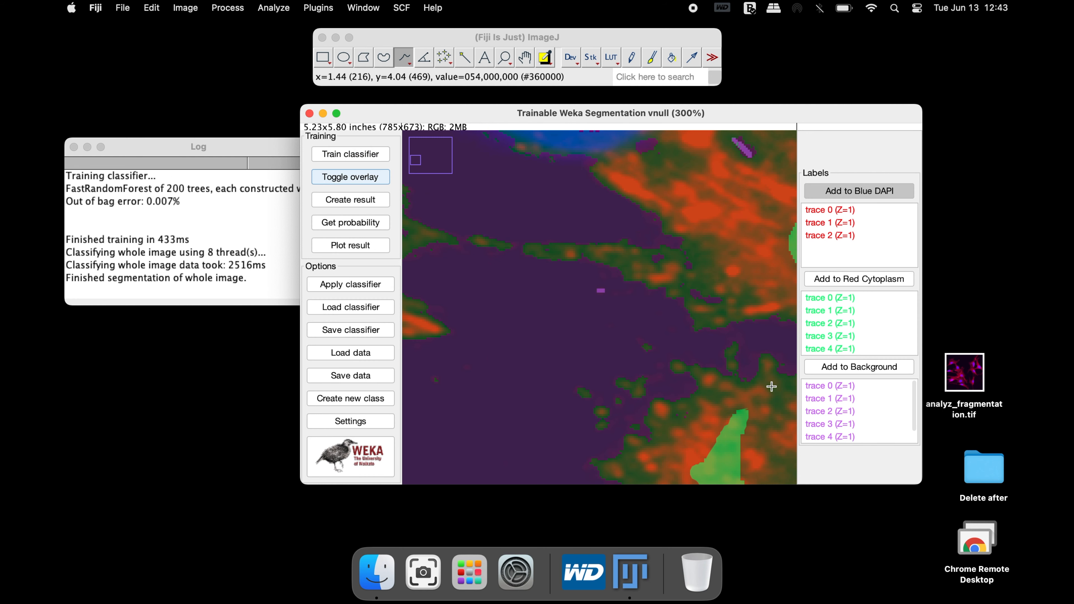
Step: Delete the speck's trace, the last entry in the Background class
{"action": "left_click", "coordinate": [838, 438]}
{"action": "left_click_drag", "start_coordinate": [915, 420], "coordinate": [913, 442]}
{"action": "left_click", "coordinate": [831, 438]}
{"action": "double_click", "coordinate": [831, 437]}
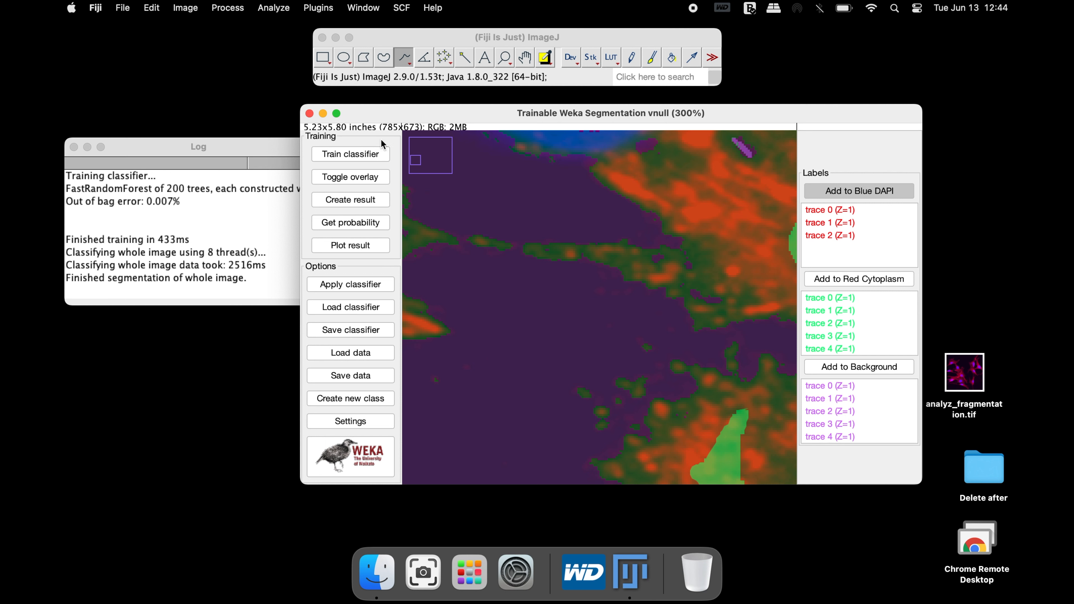
Step: Retrain the classifier without the speck's trace and view the classified result image
{"action": "left_click", "coordinate": [377, 154]}
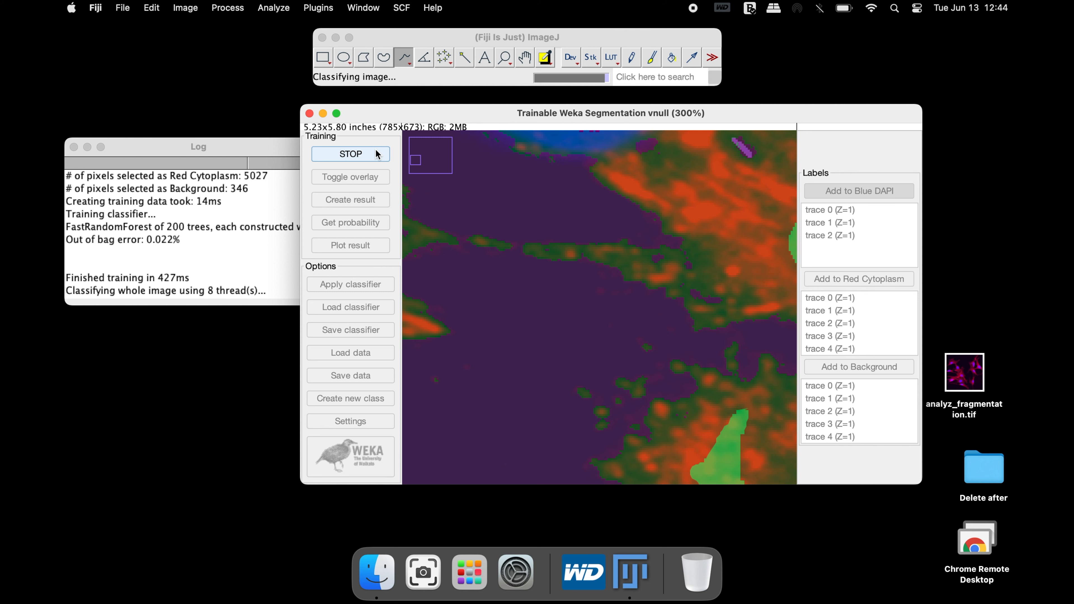
{"action": "left_click", "coordinate": [368, 202]}
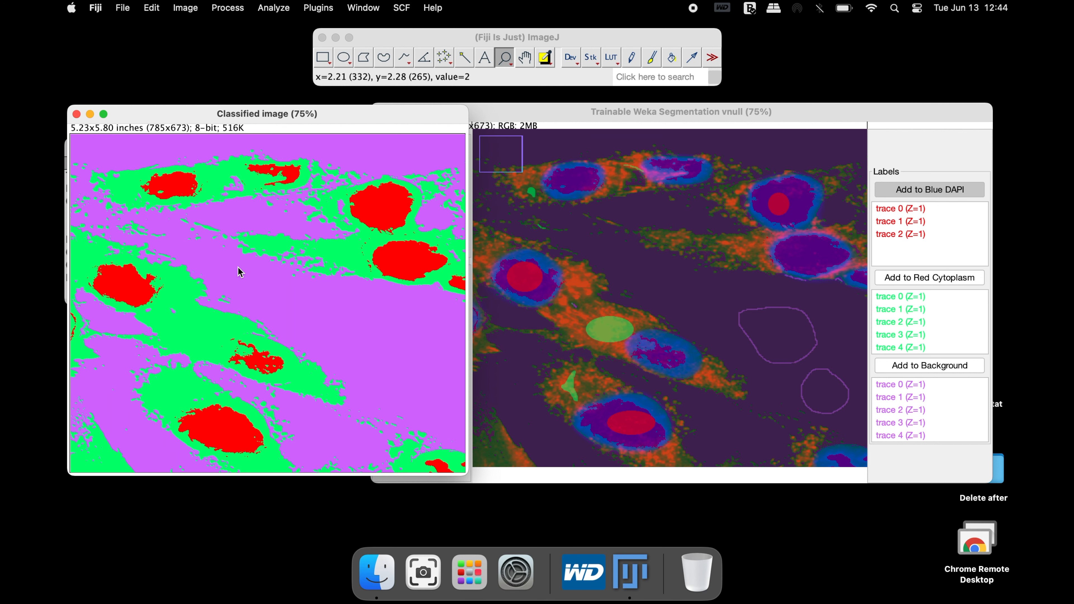
{"action": "left_click", "coordinate": [77, 114]}
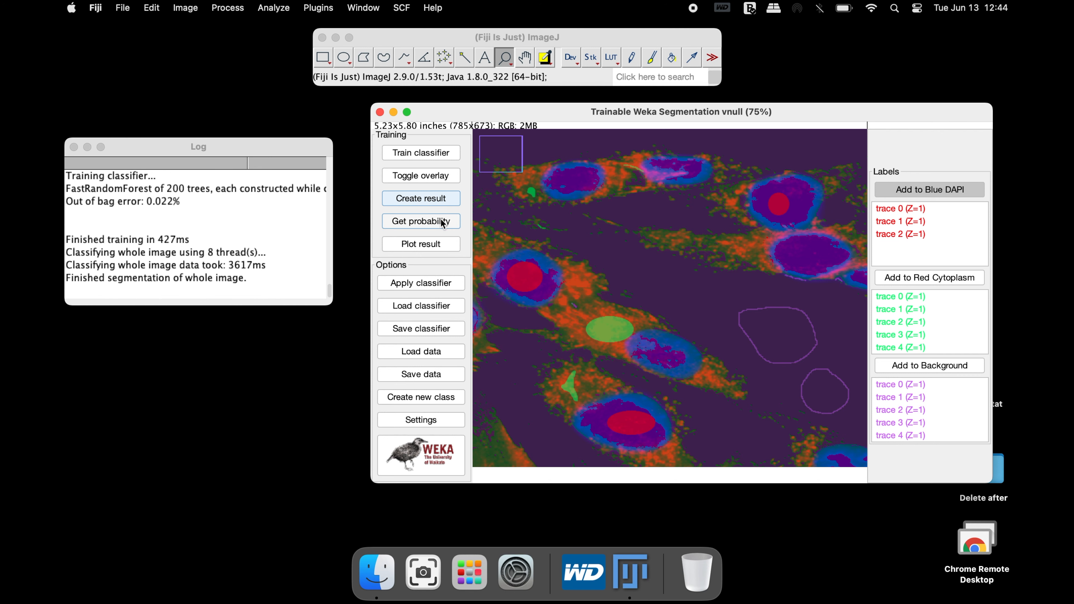
Step: Generate the probability maps and examine the Blue DAPI, Red Cytoplasm and Background slices
{"action": "left_click", "coordinate": [452, 222]}
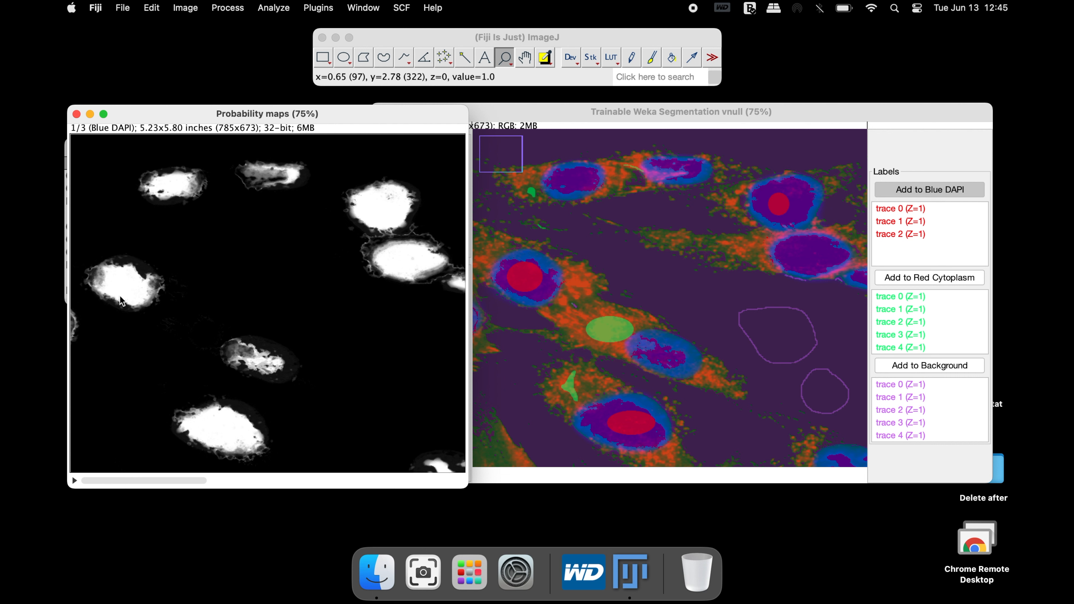
{"action": "left_click_drag", "start_coordinate": [171, 481], "coordinate": [262, 488]}
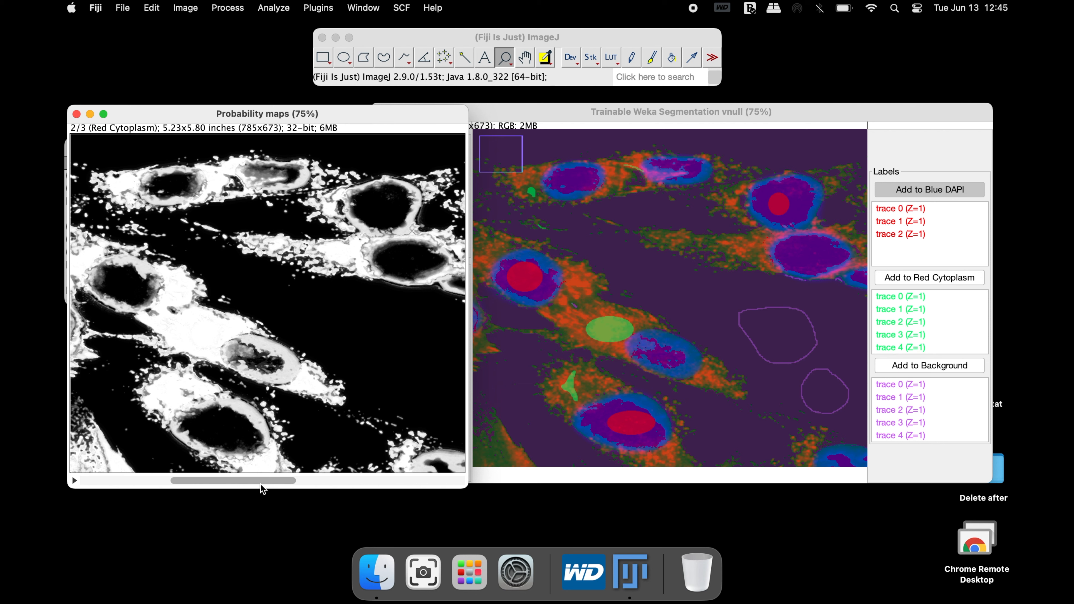
{"action": "left_click_drag", "start_coordinate": [263, 489], "coordinate": [378, 472]}
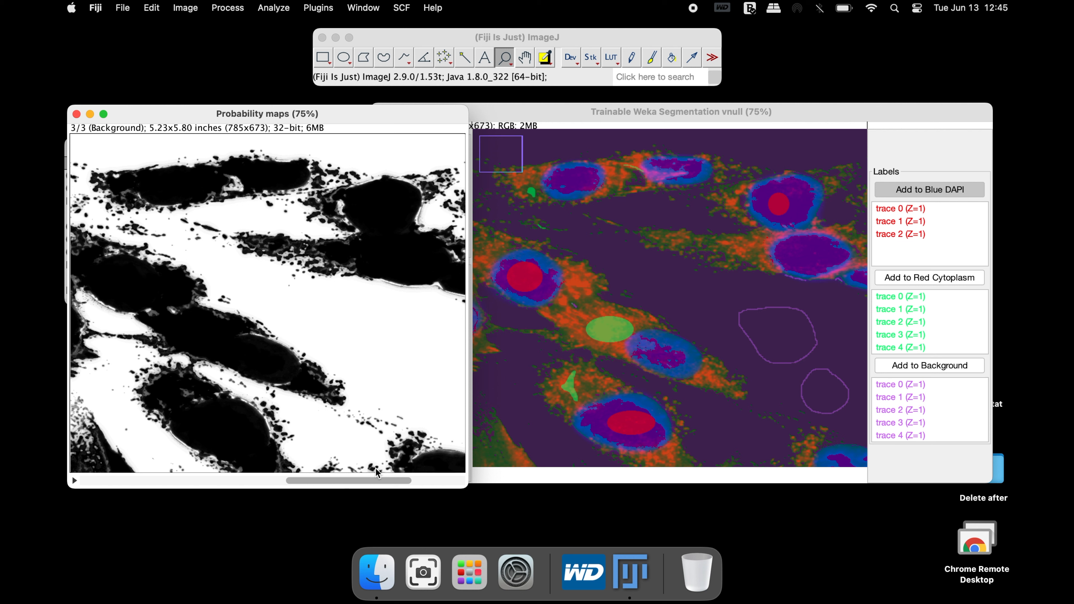
{"action": "left_click_drag", "start_coordinate": [377, 473], "coordinate": [190, 487]}
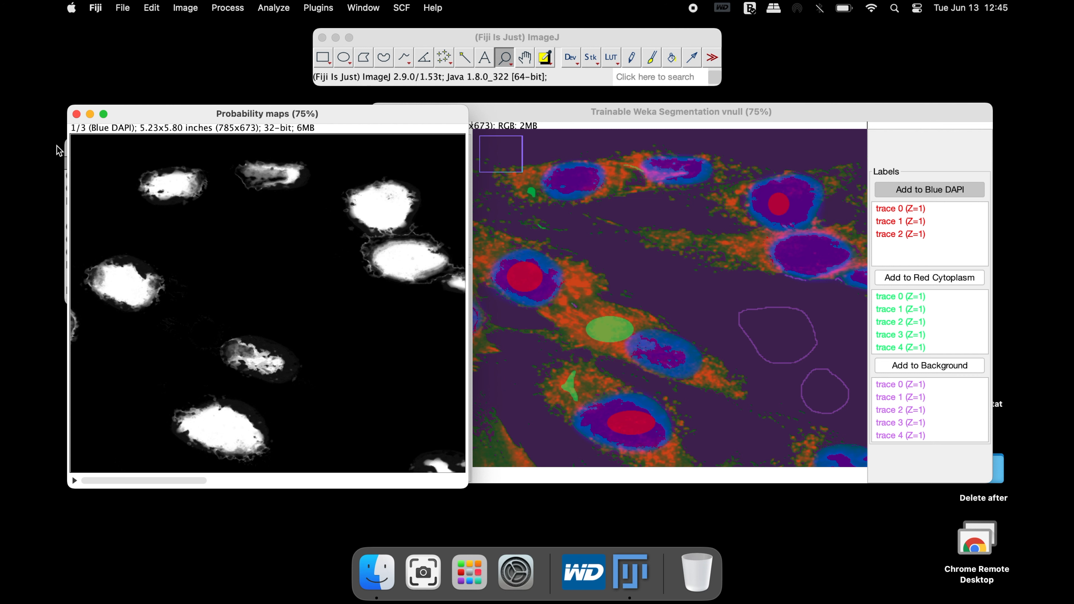
{"action": "left_click", "coordinate": [77, 114]}
Step: Outline thin freehand areas on the misclassified rims of the central, lower and upper-right nuclei, adding each to Blue DAPI
{"action": "left_click", "coordinate": [383, 57]}
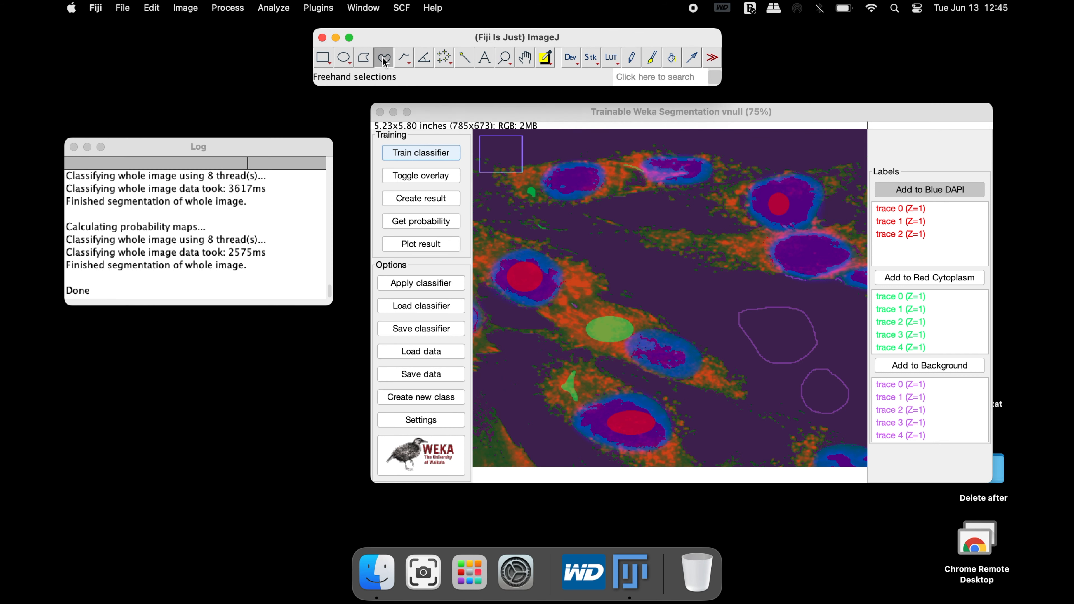
{"action": "left_click_drag", "start_coordinate": [693, 357], "coordinate": [687, 368]}
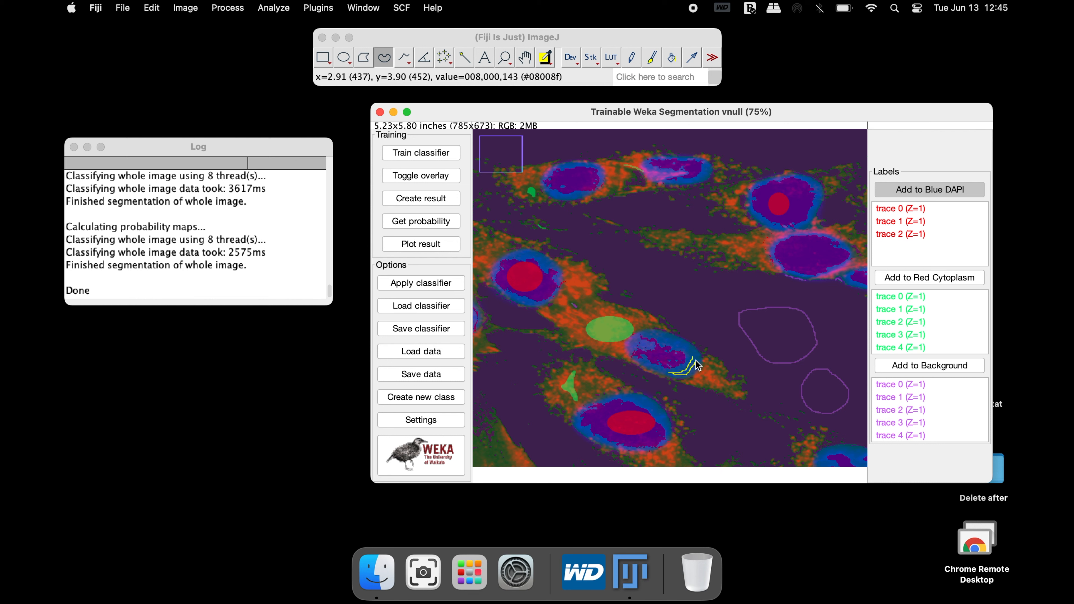
{"action": "left_click", "coordinate": [923, 191]}
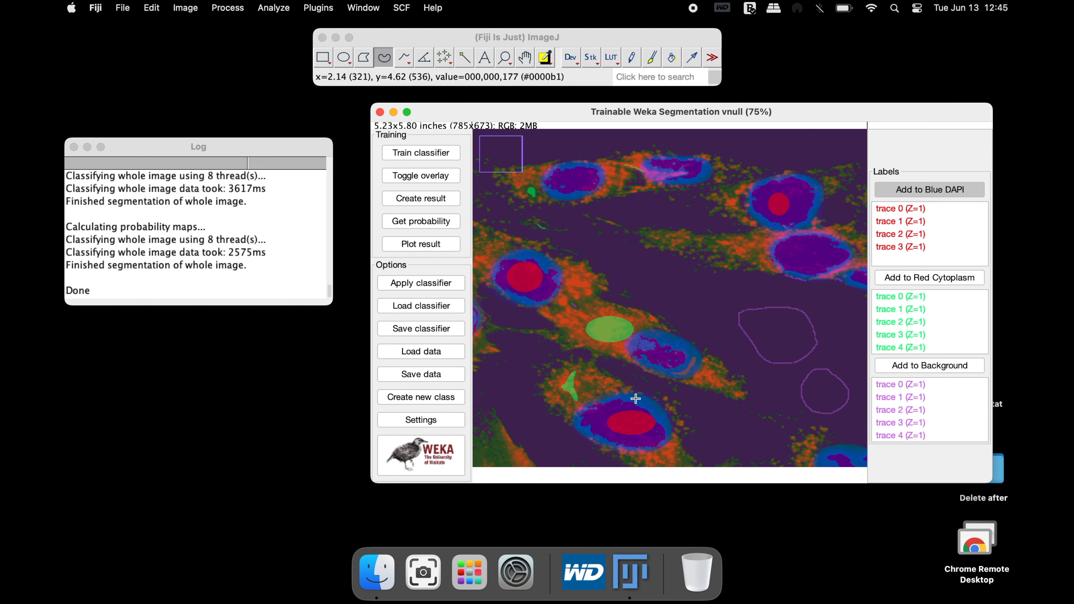
{"action": "left_click", "coordinate": [900, 190]}
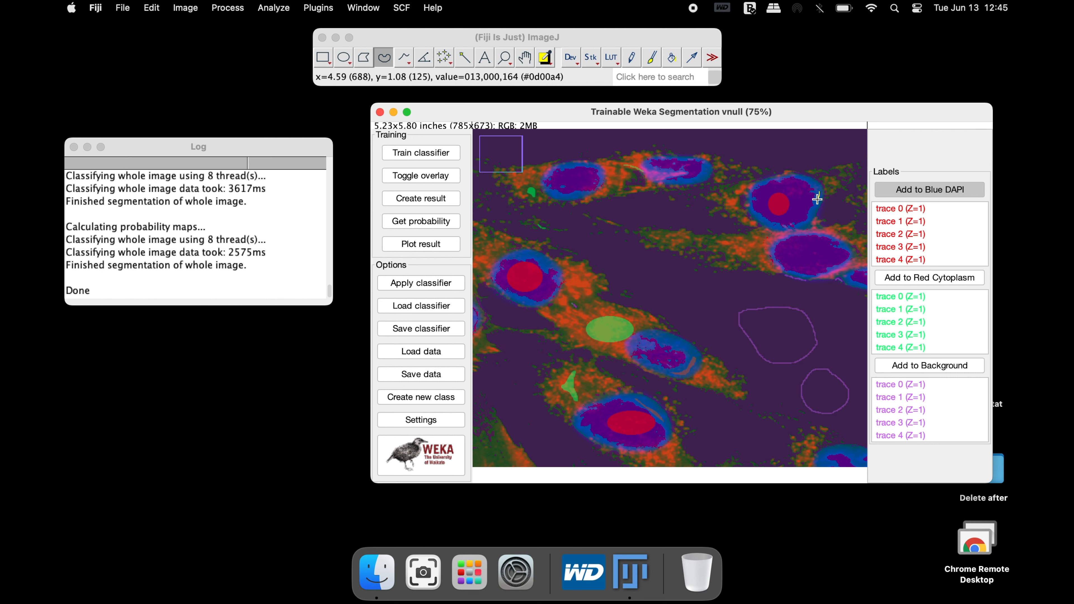
{"action": "left_click", "coordinate": [929, 189]}
Step: Trace short freehand lines in the left and upper-left nuclei, add each to Blue DAPI and retrain the classifier
{"action": "left_click", "coordinate": [404, 57]}
{"action": "left_click_drag", "start_coordinate": [515, 254], "coordinate": [542, 259]}
{"action": "left_click", "coordinate": [922, 190]}
{"action": "left_click_drag", "start_coordinate": [551, 192], "coordinate": [574, 198]}
{"action": "left_click", "coordinate": [908, 188]}
{"action": "left_click", "coordinate": [454, 153]}
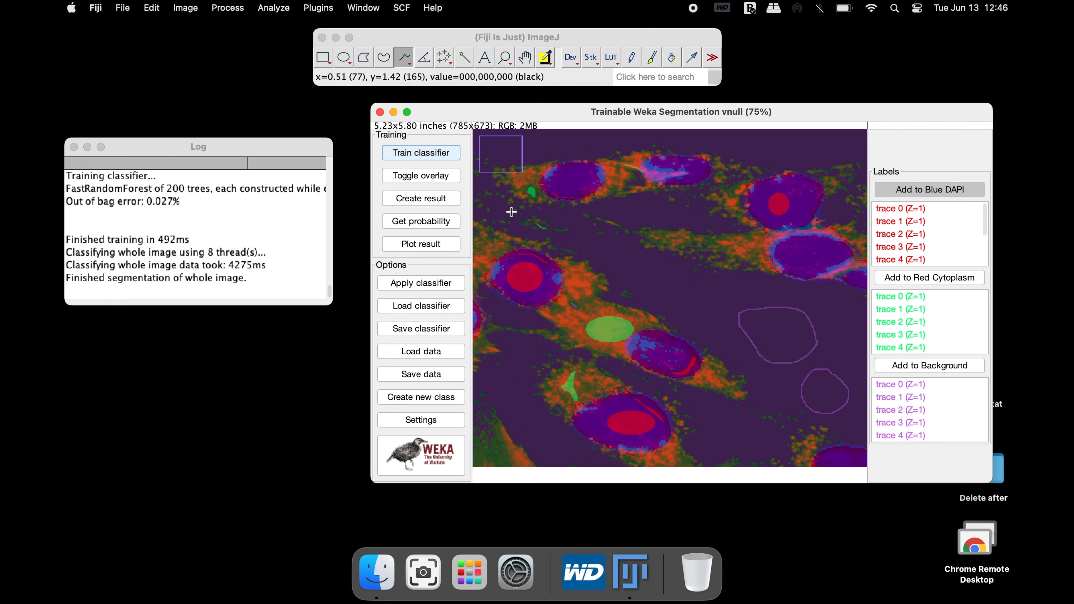
Step: Trace short freehand lines on misclassified patches of the central and lower nuclei at 150% zoom, adding each to Blue DAPI
{"action": "left_click", "coordinate": [504, 57]}
{"action": "left_click", "coordinate": [645, 358]}
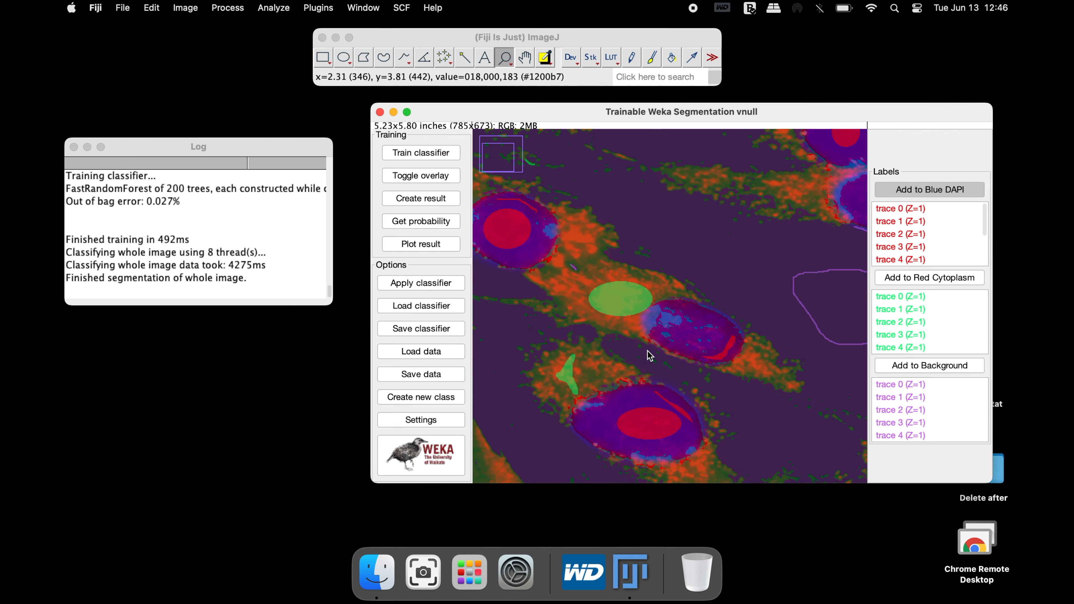
{"action": "left_click", "coordinate": [648, 356]}
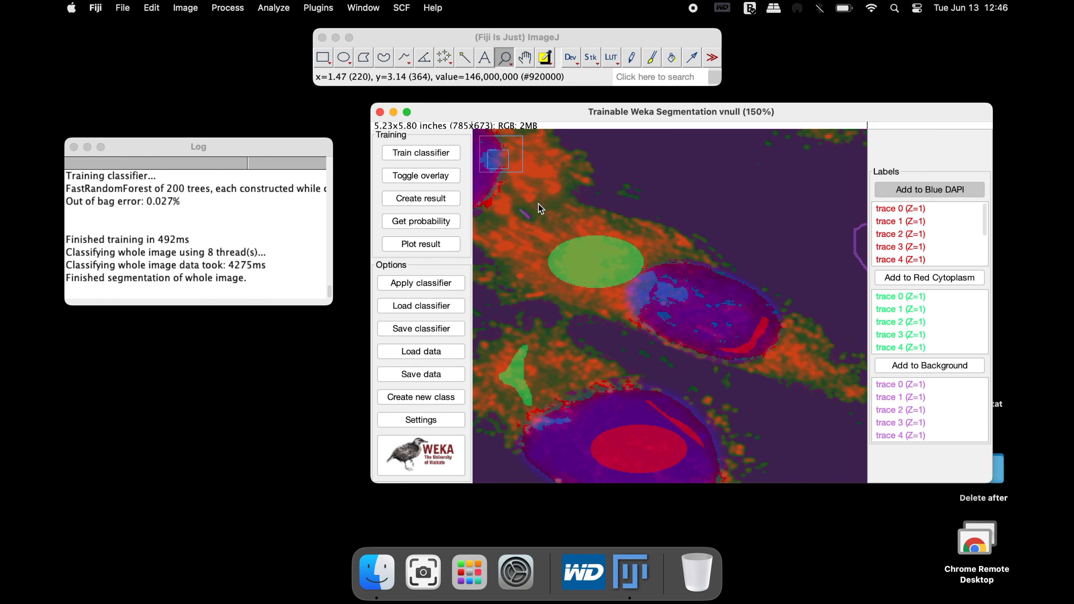
{"action": "left_click", "coordinate": [404, 57]}
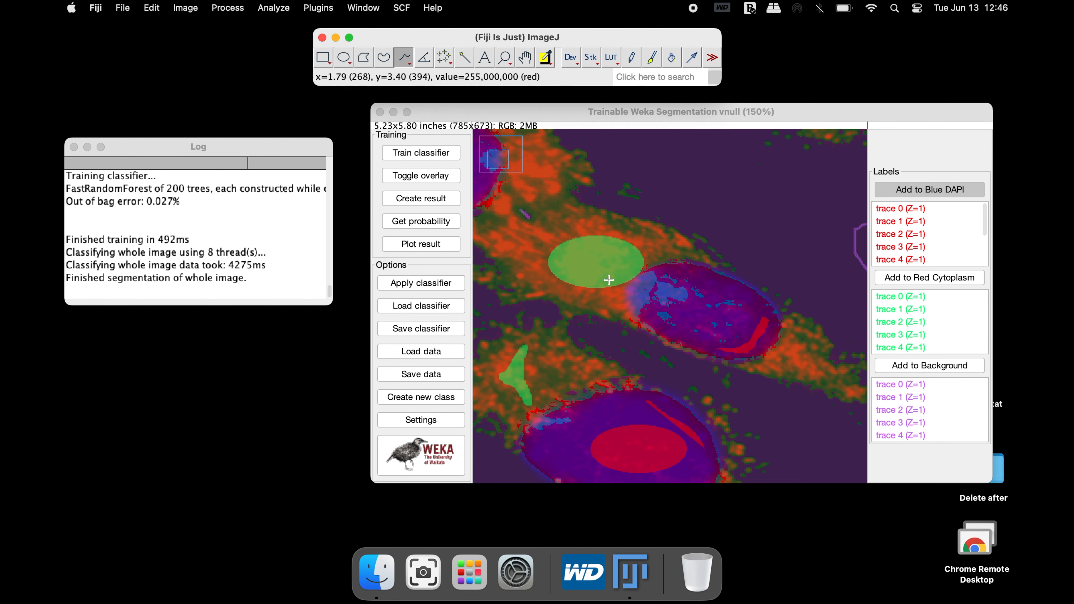
{"action": "left_click", "coordinate": [682, 299]}
{"action": "left_click", "coordinate": [926, 191]}
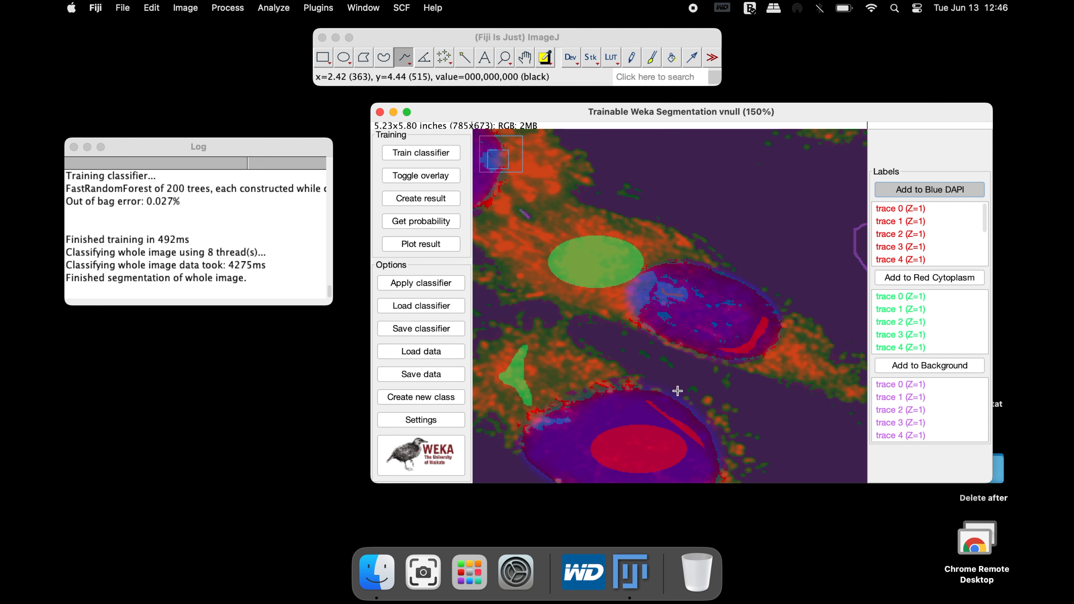
{"action": "left_click_drag", "start_coordinate": [563, 421], "coordinate": [559, 421]}
{"action": "left_click", "coordinate": [915, 190]}
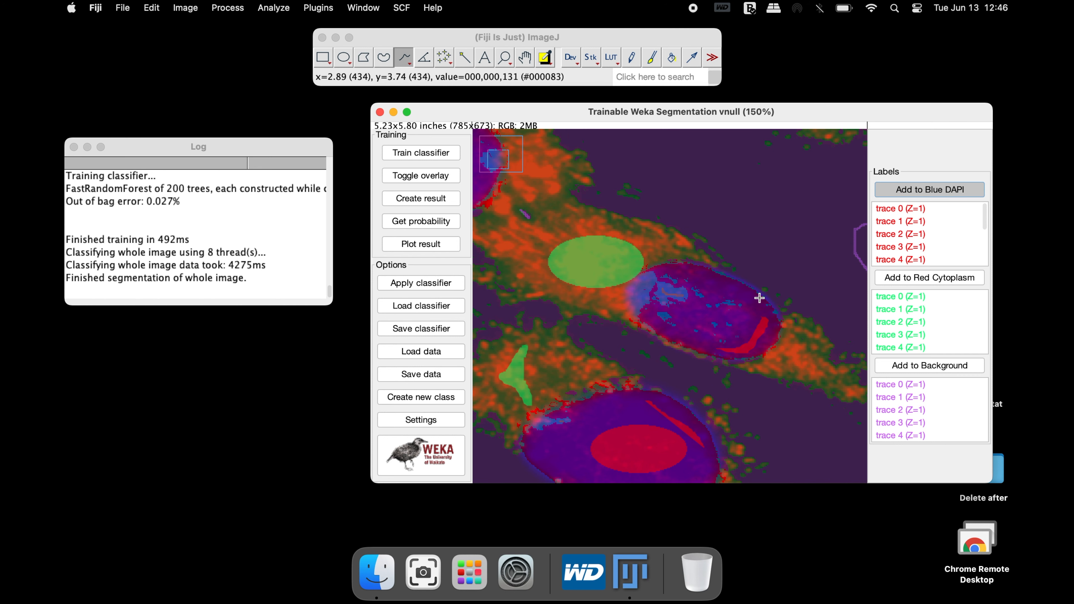
Step: Trace short freehand lines on the central nucleus's upper rim and interior at 600% zoom, add them to Blue DAPI and retrain
{"action": "left_click", "coordinate": [505, 58]}
{"action": "triple_click", "coordinate": [725, 279]}
{"action": "left_click", "coordinate": [626, 298]}
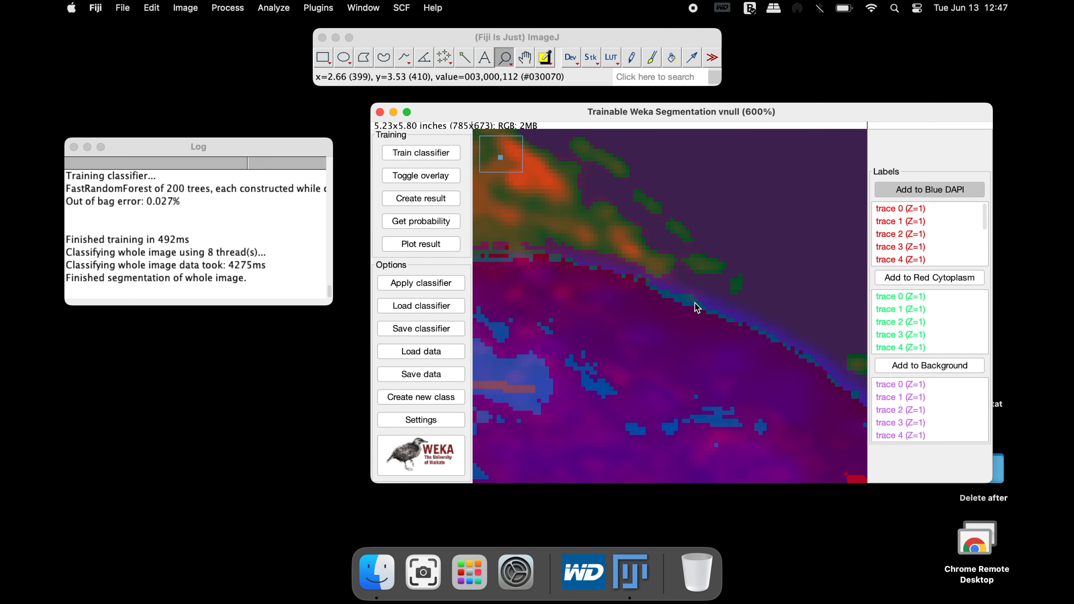
{"action": "left_click", "coordinate": [404, 57]}
{"action": "left_click_drag", "start_coordinate": [827, 363], "coordinate": [795, 344]}
{"action": "left_click", "coordinate": [915, 193]}
{"action": "left_click_drag", "start_coordinate": [736, 426], "coordinate": [711, 421]}
{"action": "left_click", "coordinate": [916, 195]}
{"action": "left_click", "coordinate": [450, 152]}
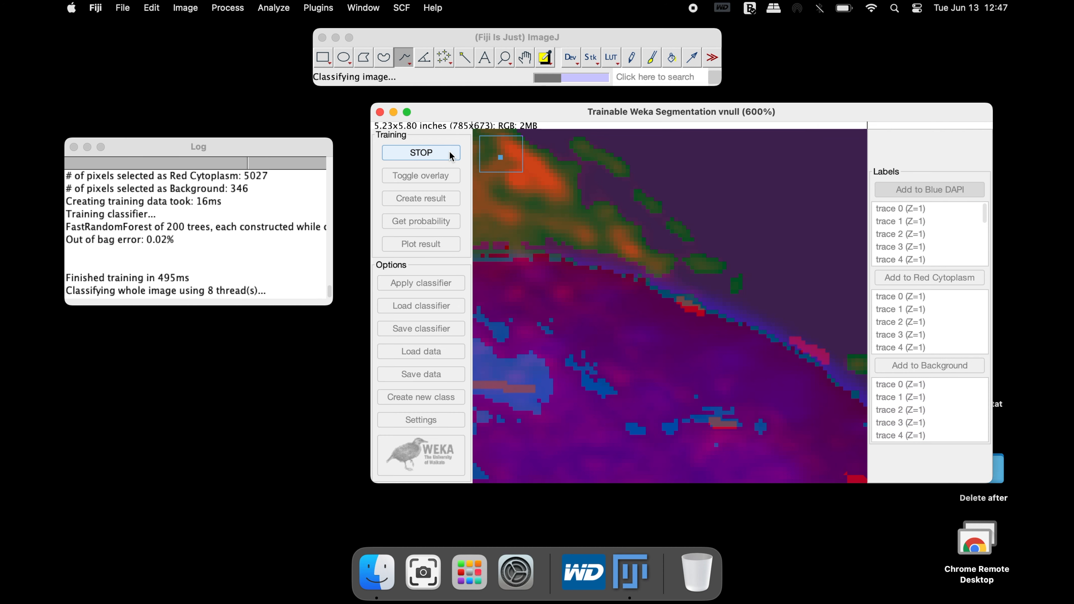
Step: Mark a small remaining misclassified patch inside the central nucleus as Blue DAPI and retrain the classifier
{"action": "left_click", "coordinate": [404, 58]}
{"action": "left_click_drag", "start_coordinate": [590, 368], "coordinate": [594, 371]}
{"action": "left_click", "coordinate": [956, 188]}
{"action": "left_click", "coordinate": [451, 153]}
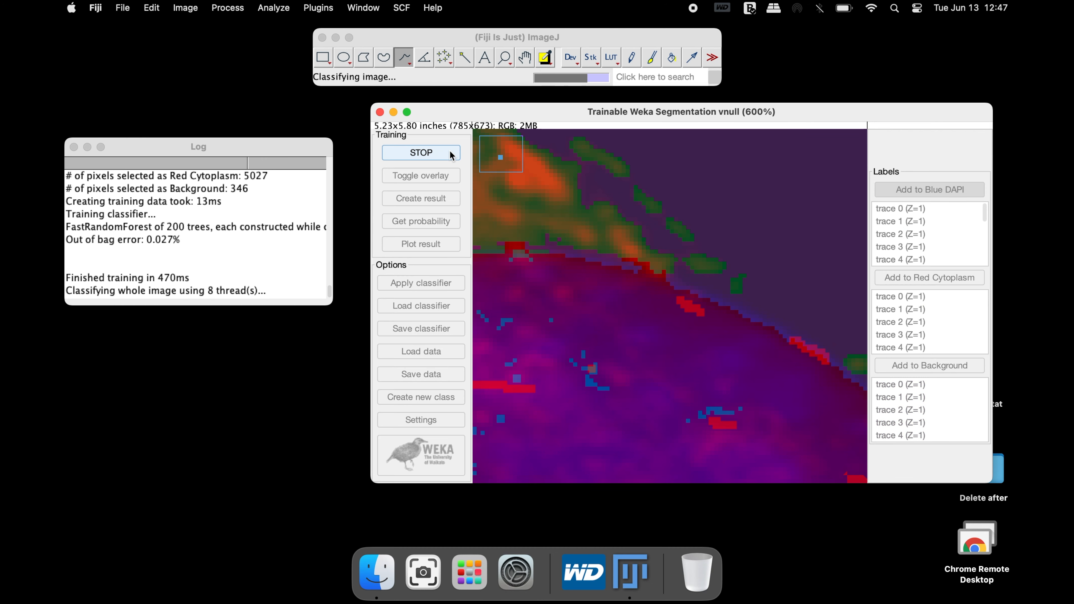
Step: Generate probability maps from the retrained classifier and check the slices at 75% zoom
{"action": "double_click", "coordinate": [505, 57]}
{"action": "left_click", "coordinate": [417, 214]}
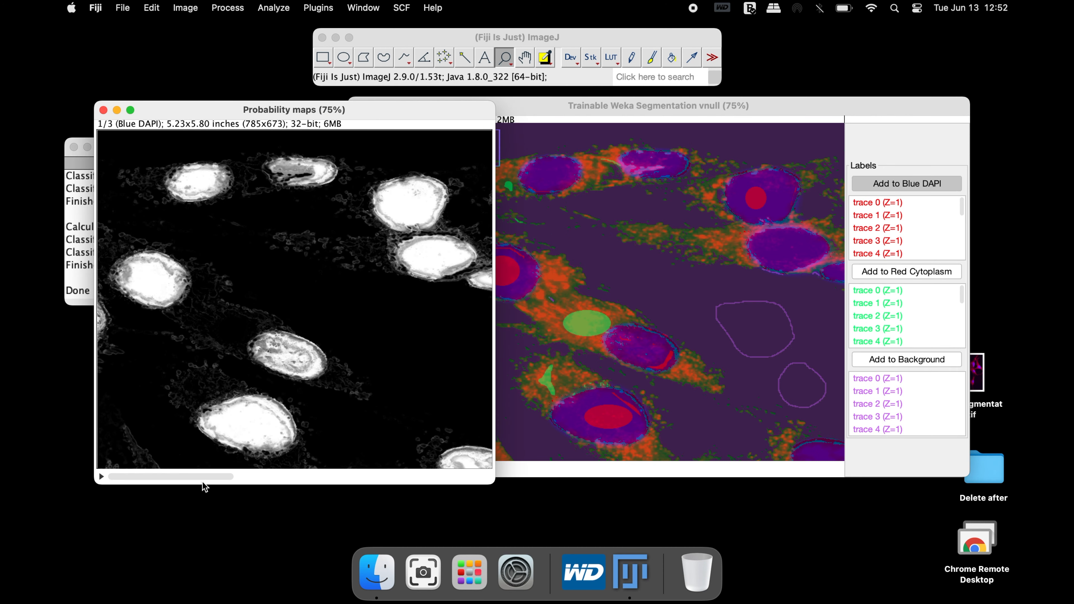
{"action": "left_click_drag", "start_coordinate": [203, 478], "coordinate": [180, 463]}
Step: Save the probability maps to the Desktop as a TIFF image sequence, starting at 0 with 4 digits
{"action": "left_click", "coordinate": [122, 8]}
{"action": "mouse_move", "coordinate": [155, 178]}
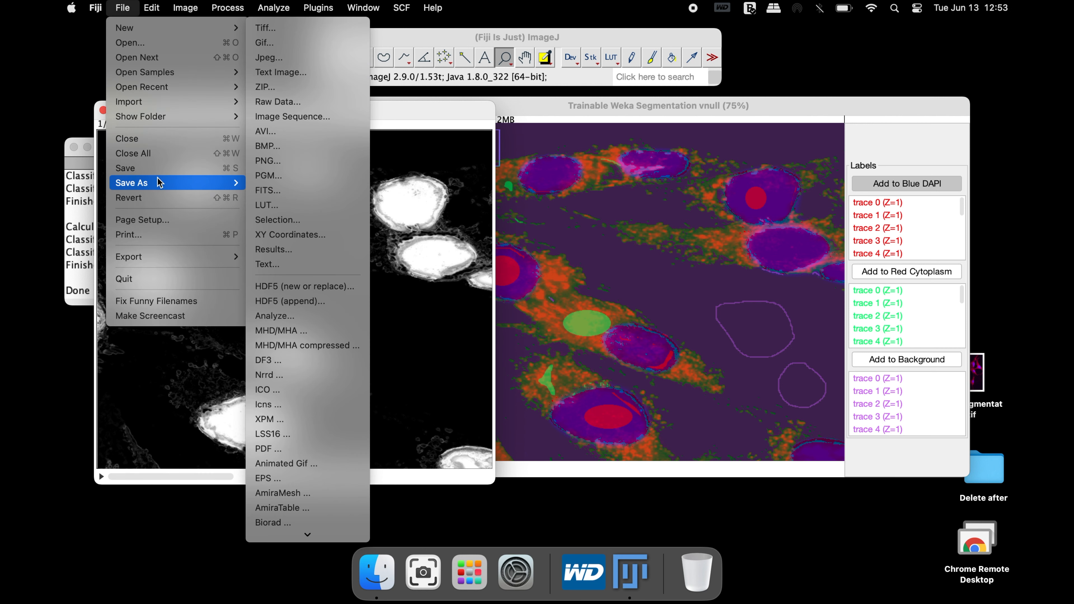
{"action": "left_click", "coordinate": [310, 120]}
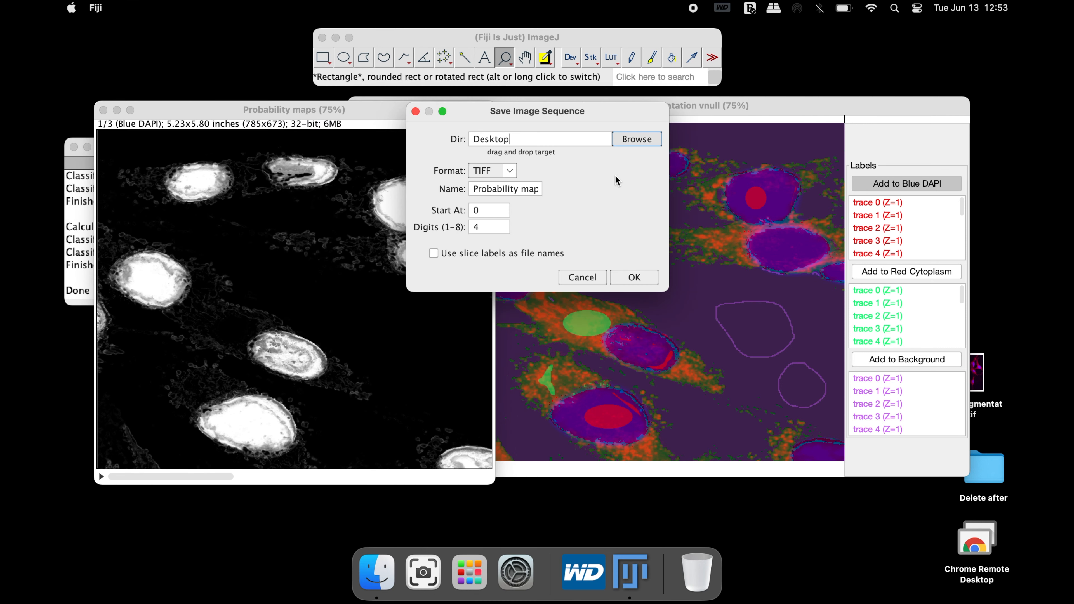
{"action": "left_click", "coordinate": [511, 171]}
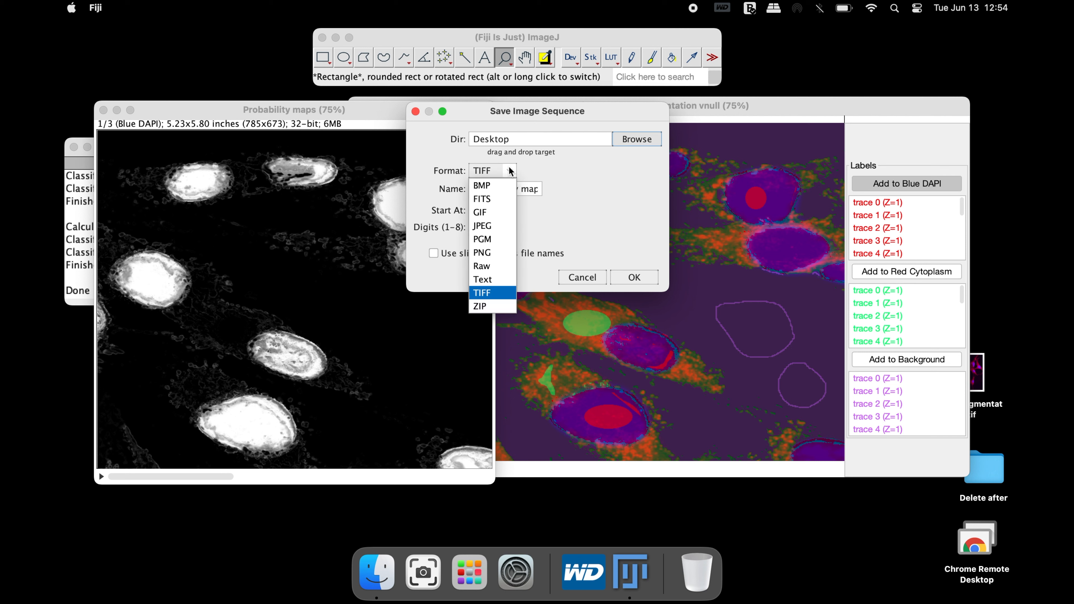
{"action": "left_click", "coordinate": [545, 174]}
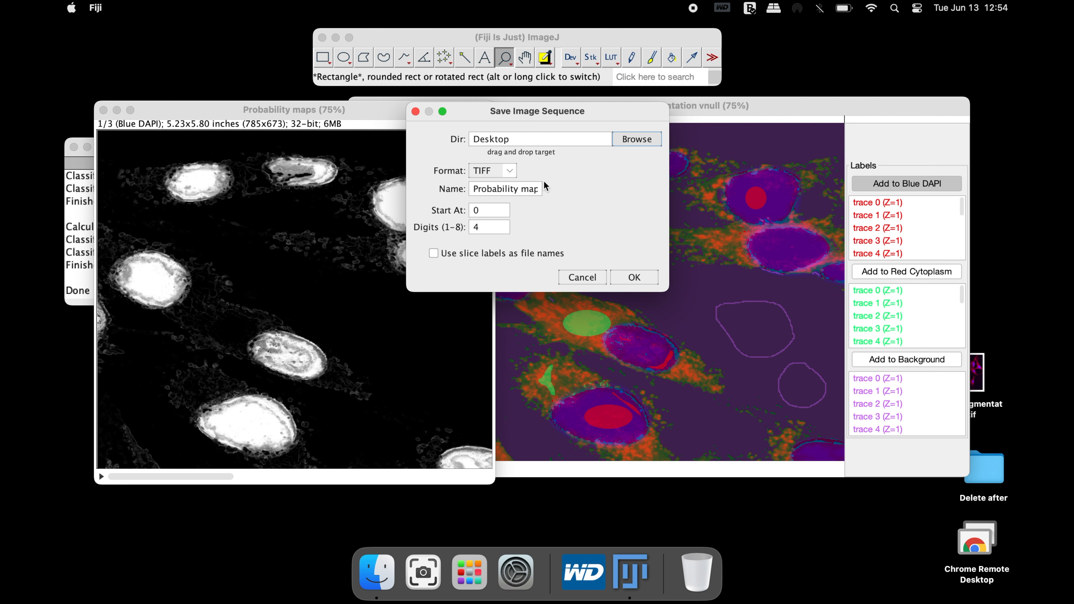
{"action": "left_click", "coordinate": [646, 280]}
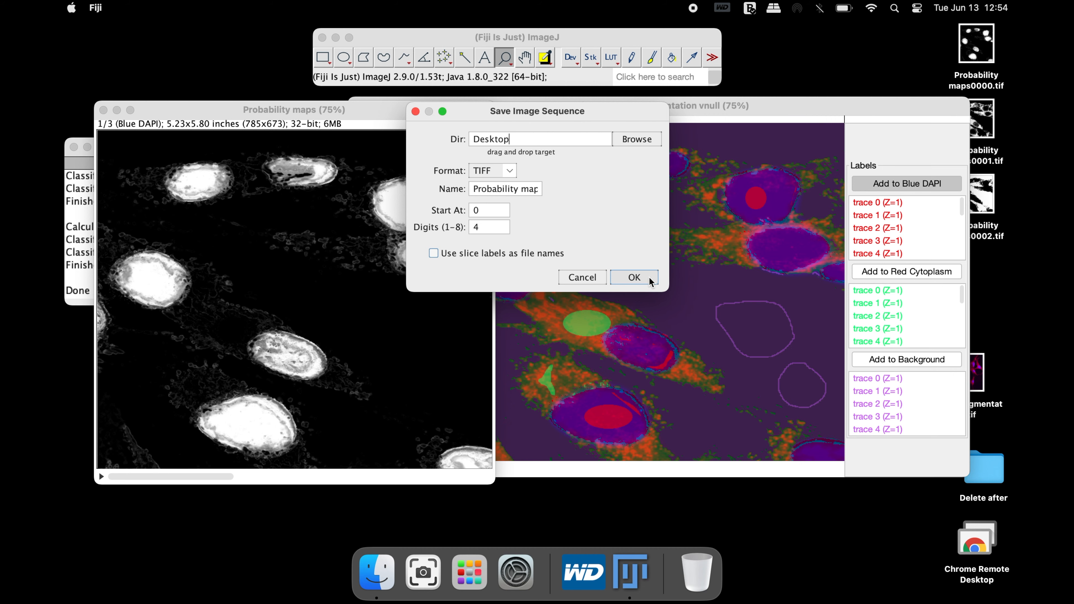
Step: Open the saved Probability maps0000.tif from the desktop in Preview to check it, and close it
{"action": "double_click", "coordinate": [964, 55]}
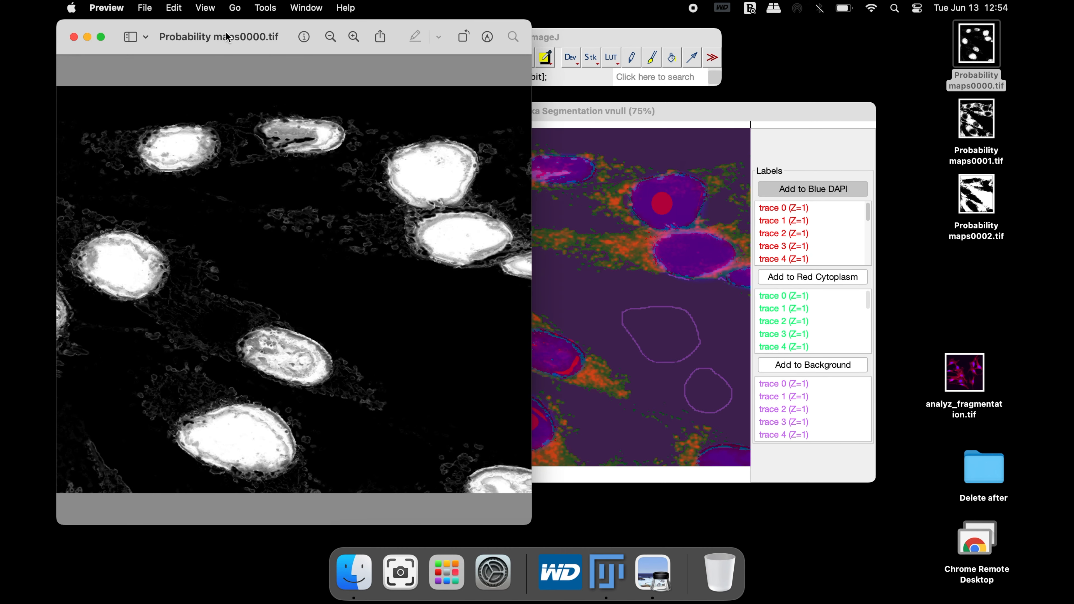
{"action": "left_click_drag", "start_coordinate": [228, 37], "coordinate": [380, 38]}
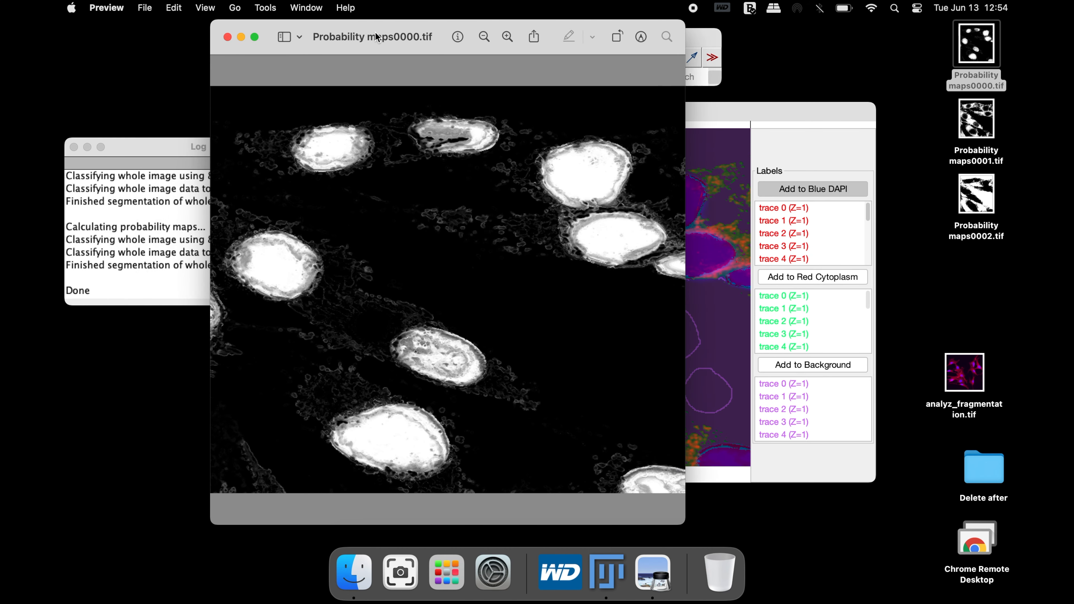
{"action": "key", "text": "cmd+w"}
Step: Plot the classifier's result and examine the threshold curve
{"action": "left_click", "coordinate": [334, 246]}
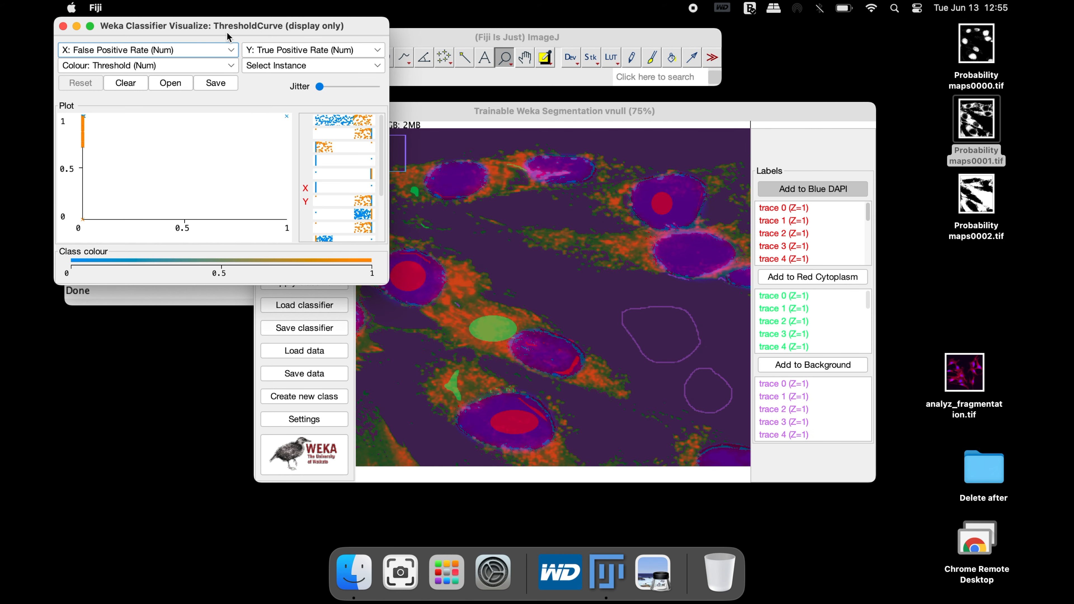
{"action": "left_click_drag", "start_coordinate": [228, 29], "coordinate": [312, 71]}
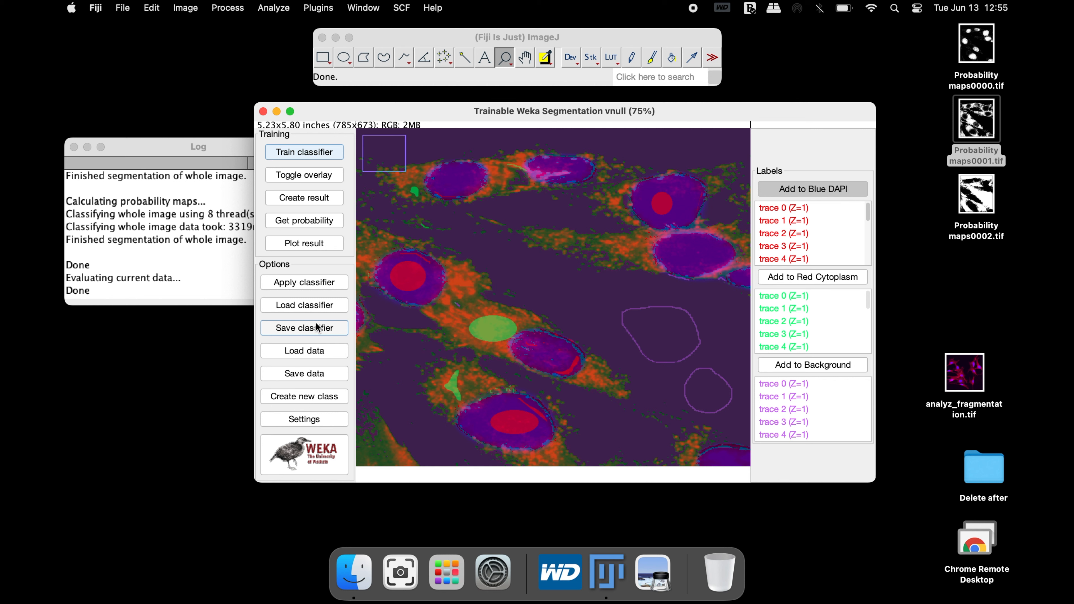
Step: Save the trained classifier to the Desktop as segmentation.model
{"action": "left_click", "coordinate": [338, 329]}
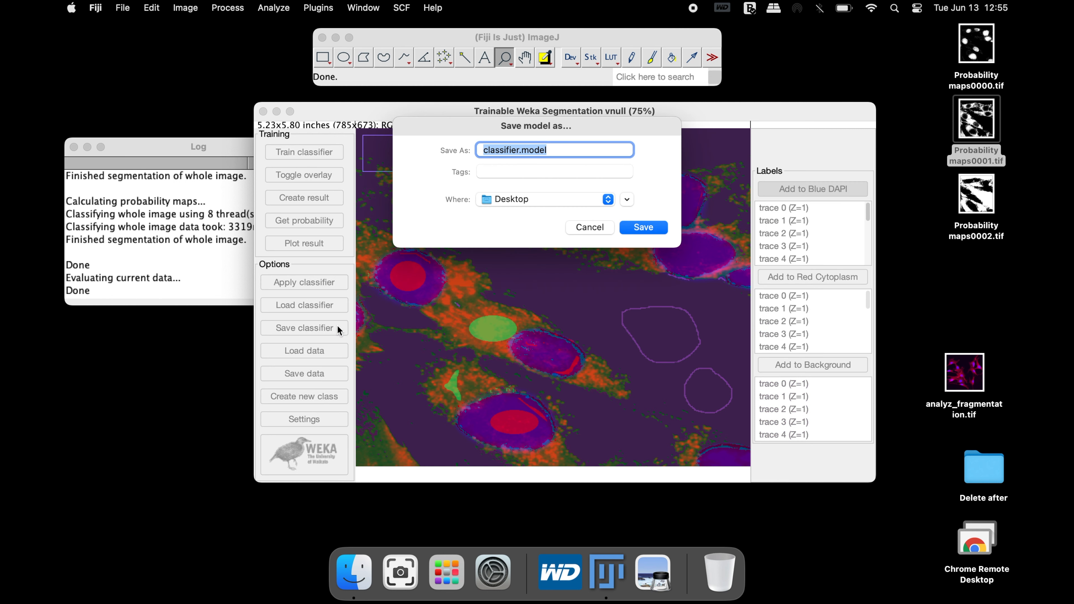
{"action": "left_click", "coordinate": [522, 151]}
{"action": "key", "text": "BackSpace"}
{"action": "key", "text": "BackSpace"}
{"action": "key", "text": "BackSpace"}
{"action": "key", "text": "BackSpace"}
{"action": "key", "text": "BackSpace"}
{"action": "key", "text": "BackSpace"}
{"action": "key", "text": "BackSpace"}
{"action": "key", "text": "BackSpace"}
{"action": "key", "text": "BackSpace"}
{"action": "key", "text": "BackSpace"}
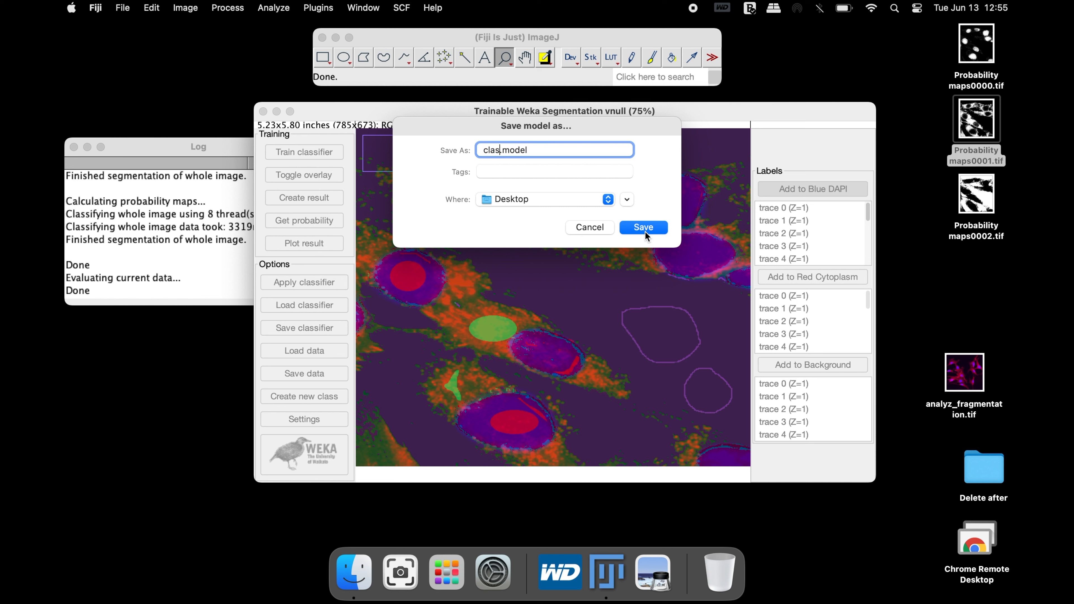
{"action": "type", "text": "segmentation"}
{"action": "left_click", "coordinate": [653, 229]}
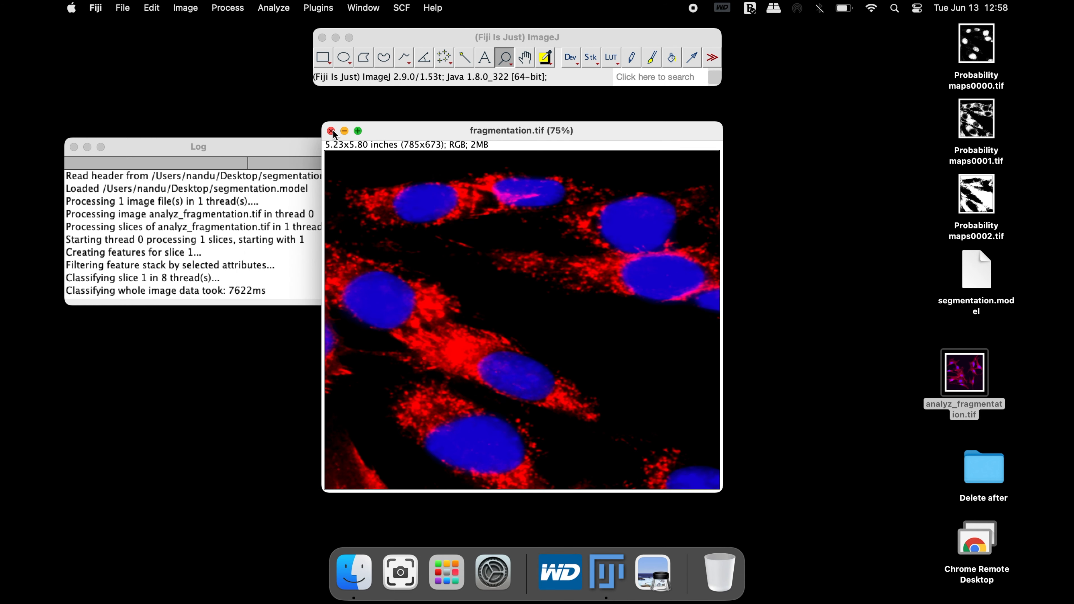
Step: Close the fragmentation.tif image window
{"action": "left_click", "coordinate": [331, 131]}
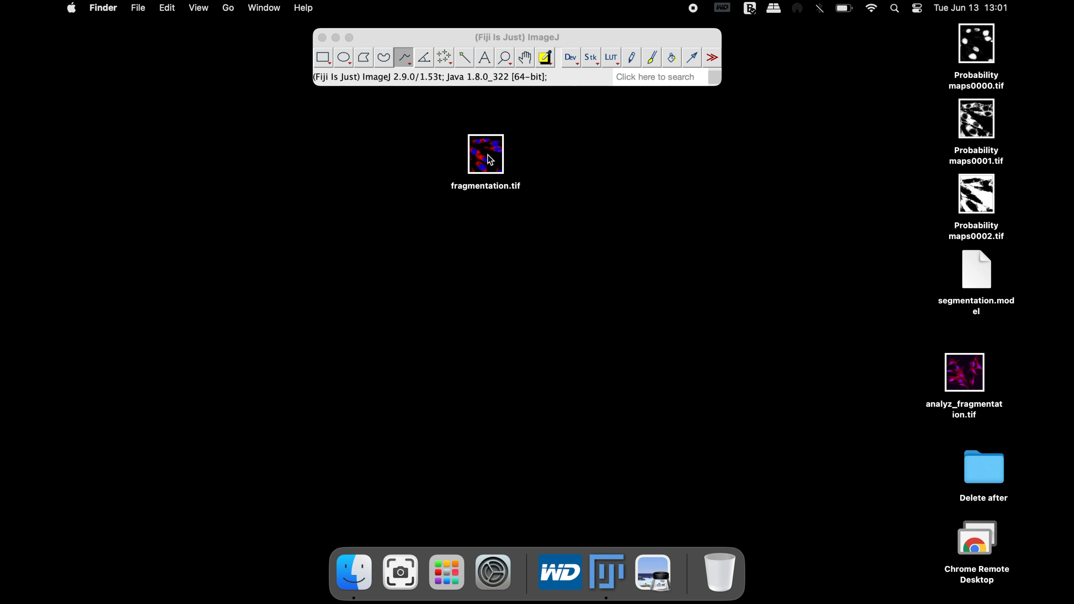
{"action": "left_click_drag", "start_coordinate": [490, 160], "coordinate": [490, 78]}
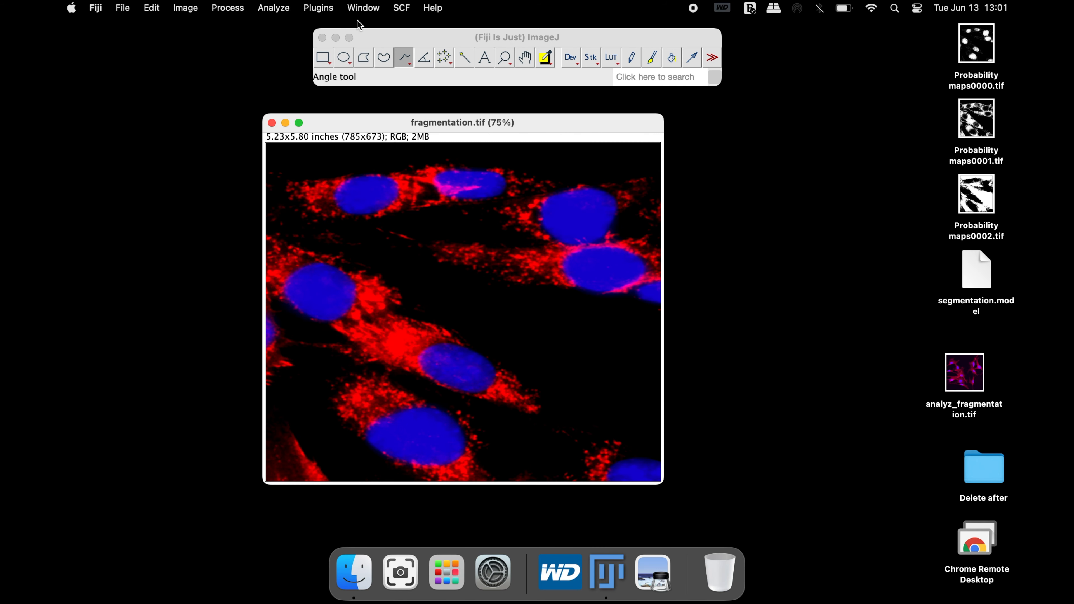
Step: Start Trainable Weka Segmentation on the open fragmentation.tif image
{"action": "left_click", "coordinate": [334, 8]}
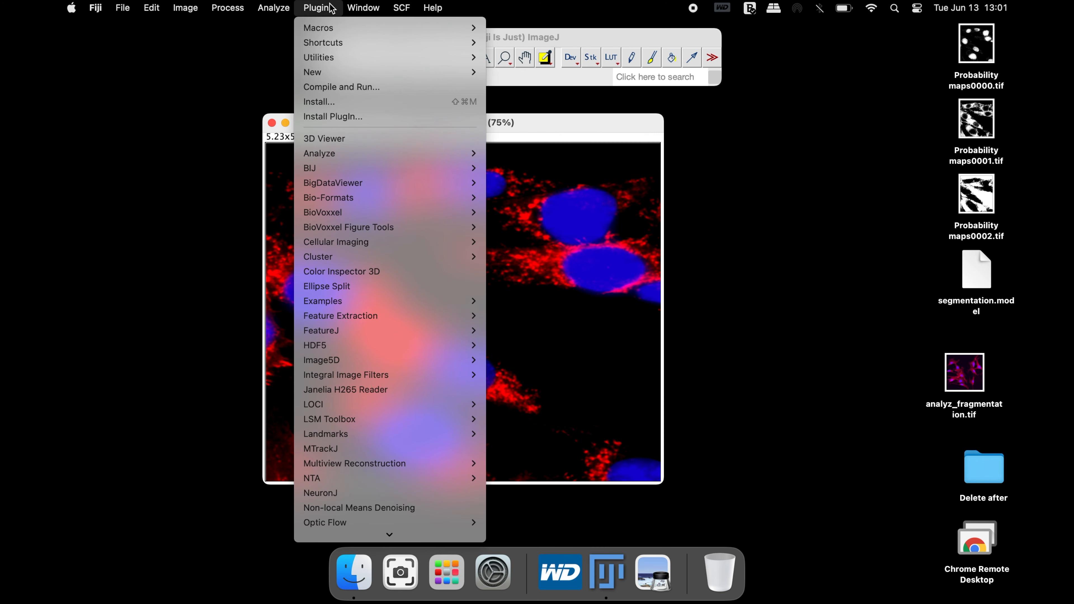
{"action": "scroll", "coordinate": [338, 392], "scroll_direction": "down", "scroll_amount": 1}
{"action": "scroll", "coordinate": [338, 392], "scroll_direction": "down", "scroll_amount": 6}
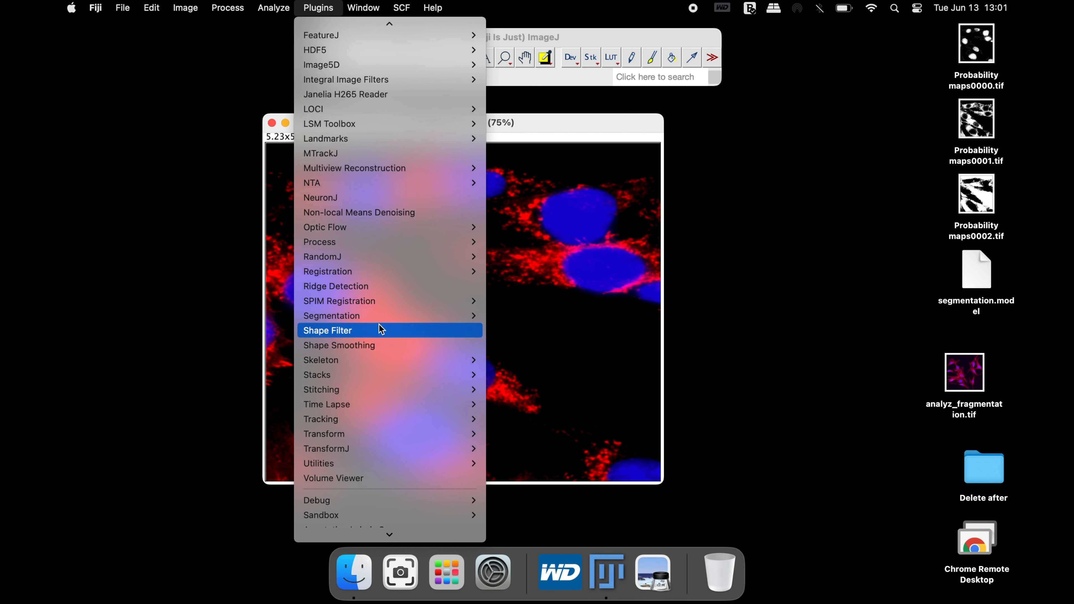
{"action": "mouse_move", "coordinate": [394, 315]}
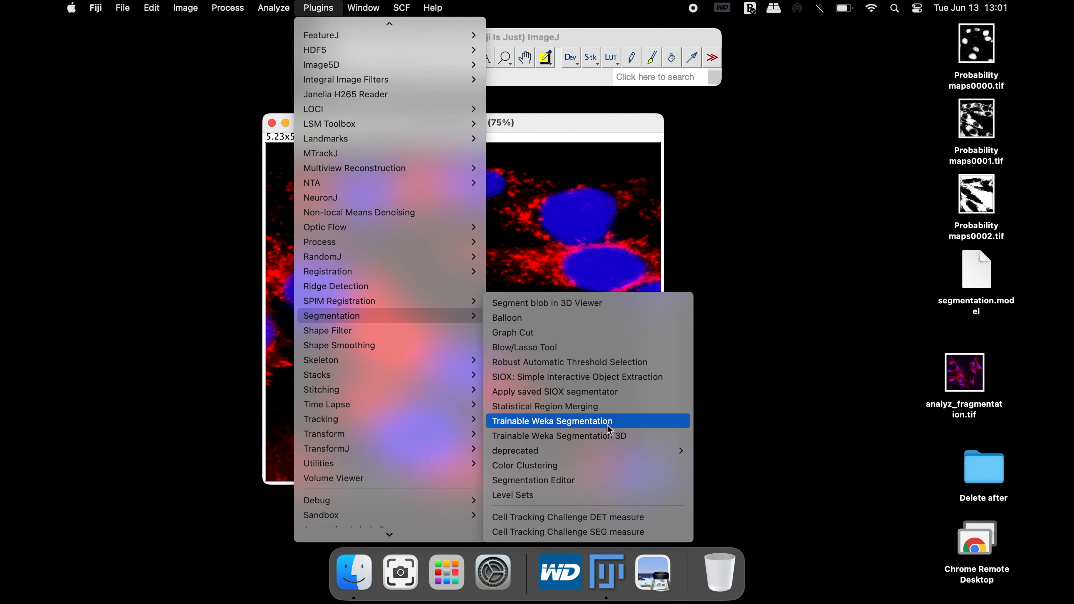
{"action": "left_click", "coordinate": [623, 425]}
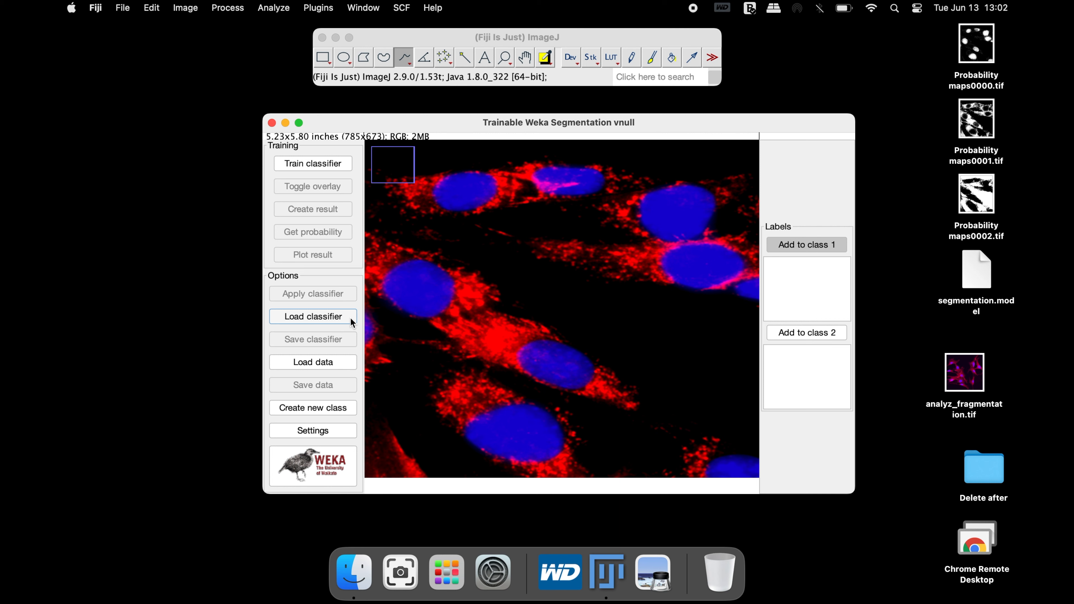
Step: Load the saved classifier segmentation.model from the Desktop into the segmentation session
{"action": "left_click", "coordinate": [351, 317]}
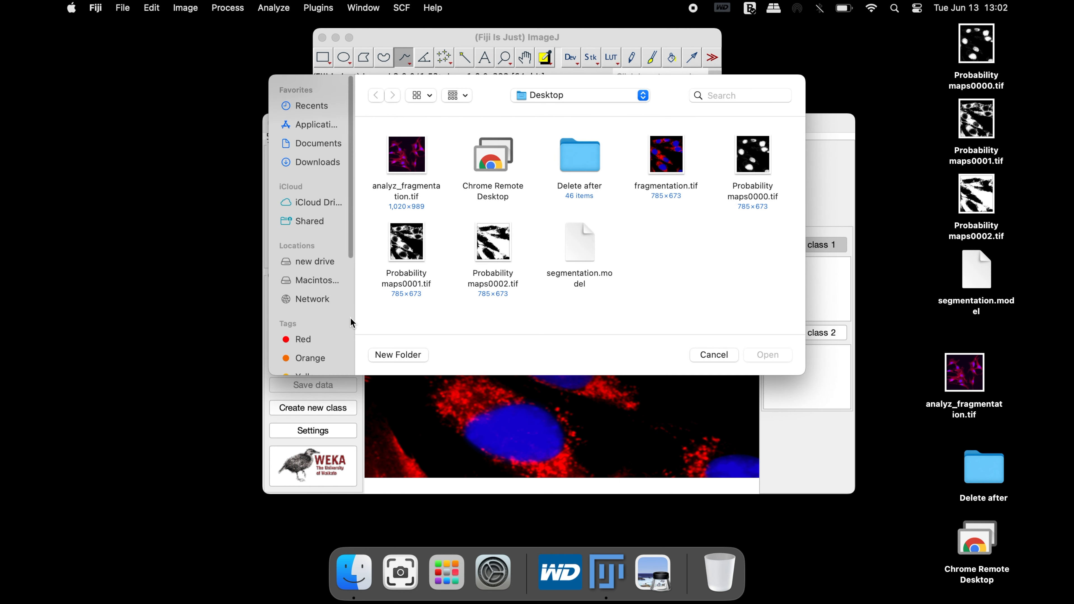
{"action": "left_click", "coordinate": [585, 238]}
{"action": "left_click", "coordinate": [763, 357]}
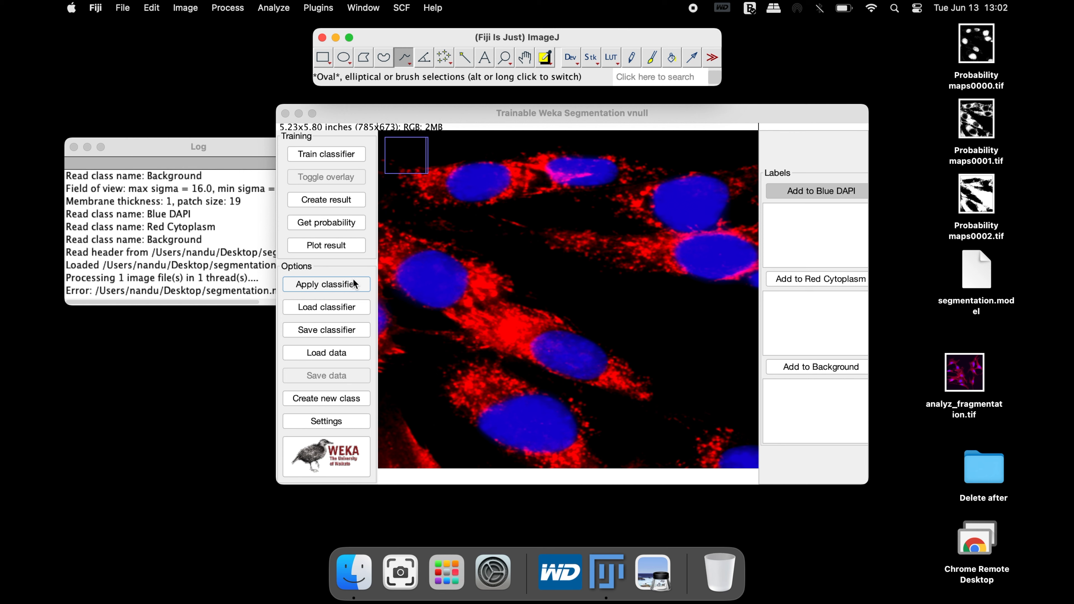
Step: Apply the loaded classifier to fragmentation.tif from the Desktop, creating a segmentation instead of probability maps, and inspect the classification result
{"action": "left_click", "coordinate": [354, 282]}
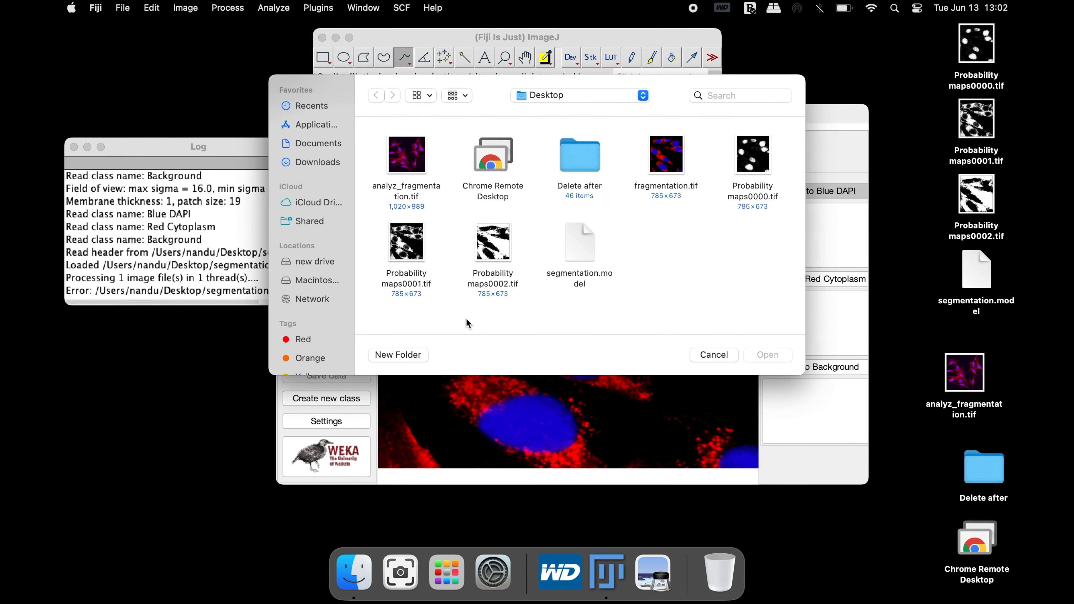
{"action": "left_click", "coordinate": [675, 169]}
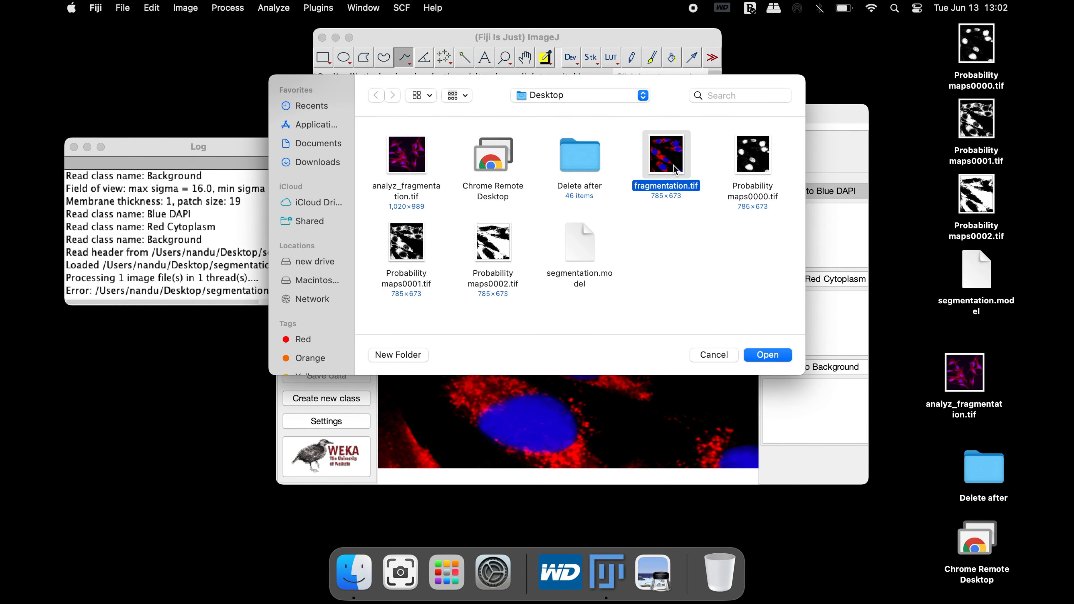
{"action": "left_click", "coordinate": [767, 355]}
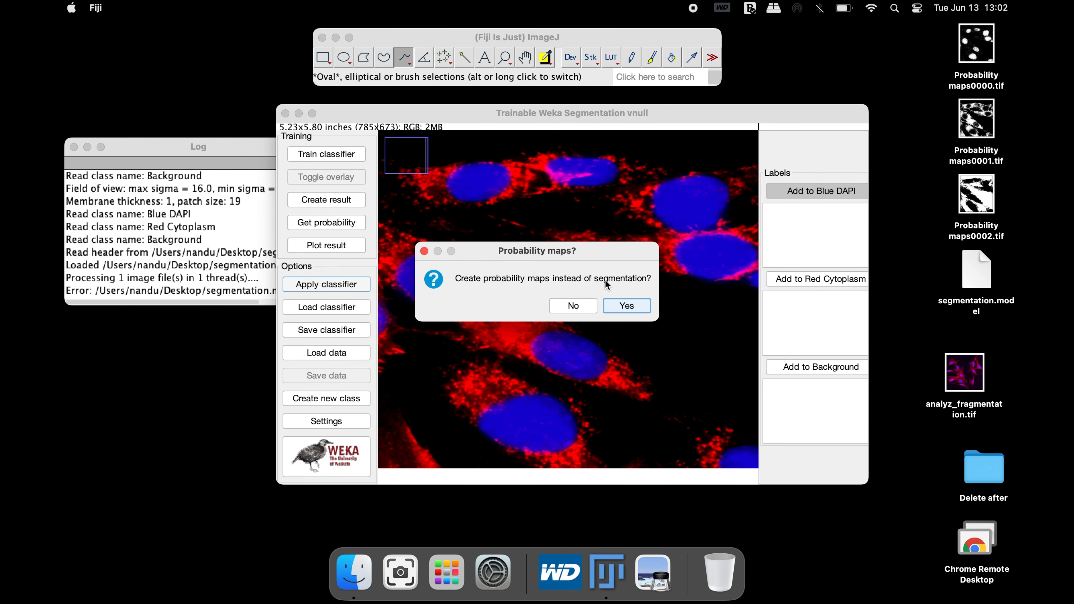
{"action": "left_click", "coordinate": [559, 307]}
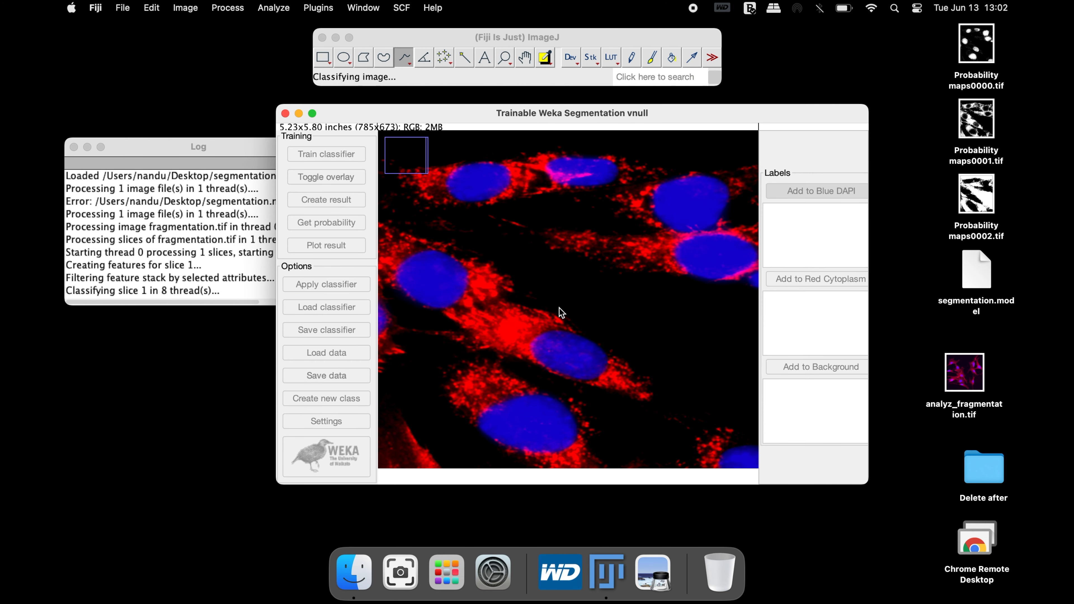
{"action": "left_click_drag", "start_coordinate": [507, 143], "coordinate": [499, 126]}
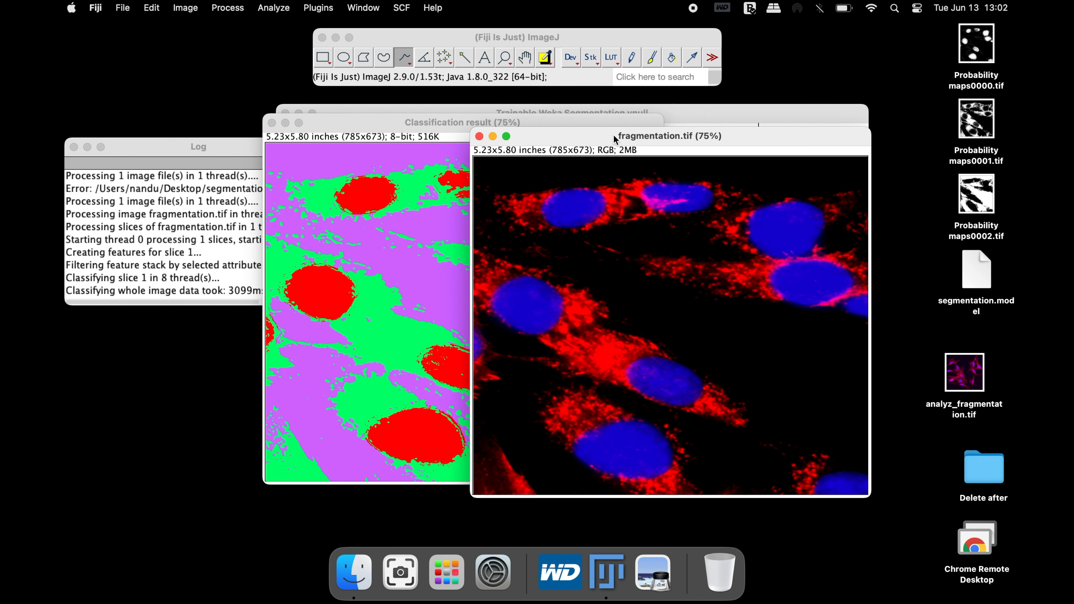
{"action": "left_click", "coordinate": [454, 127]}
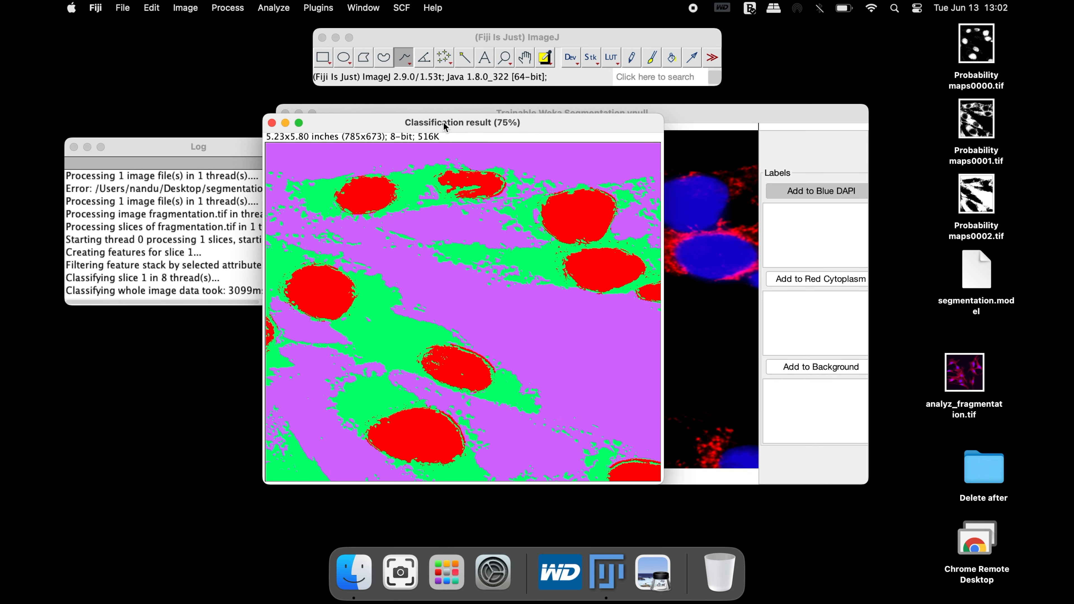
{"action": "left_click_drag", "start_coordinate": [447, 127], "coordinate": [537, 135]}
Step: Generate the probability maps with the loaded classifier and view the Red Cytoplasm map
{"action": "left_click", "coordinate": [350, 228]}
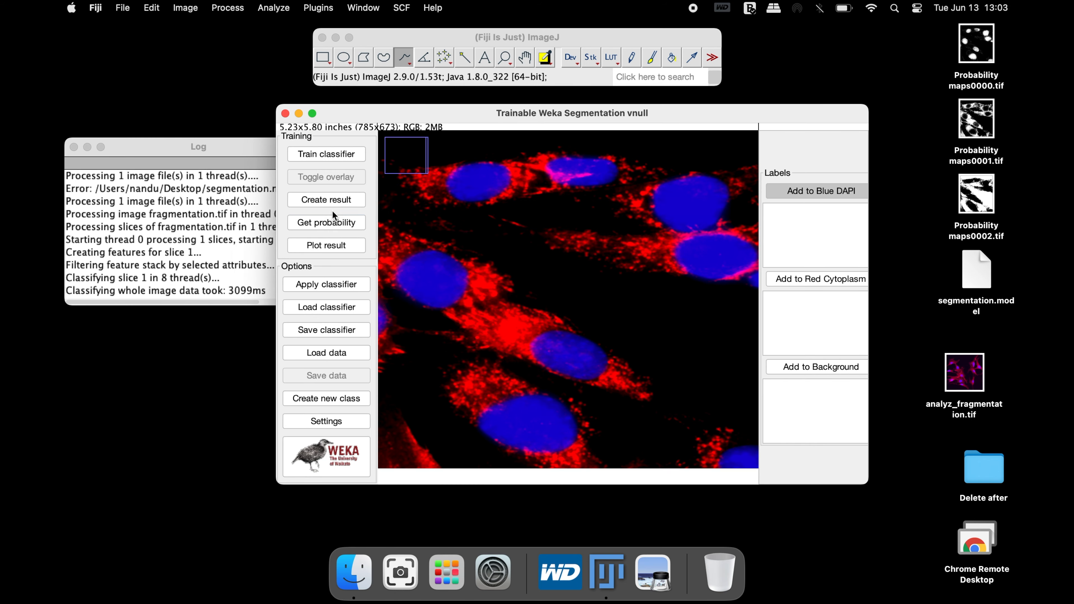
{"action": "left_click", "coordinate": [354, 225]}
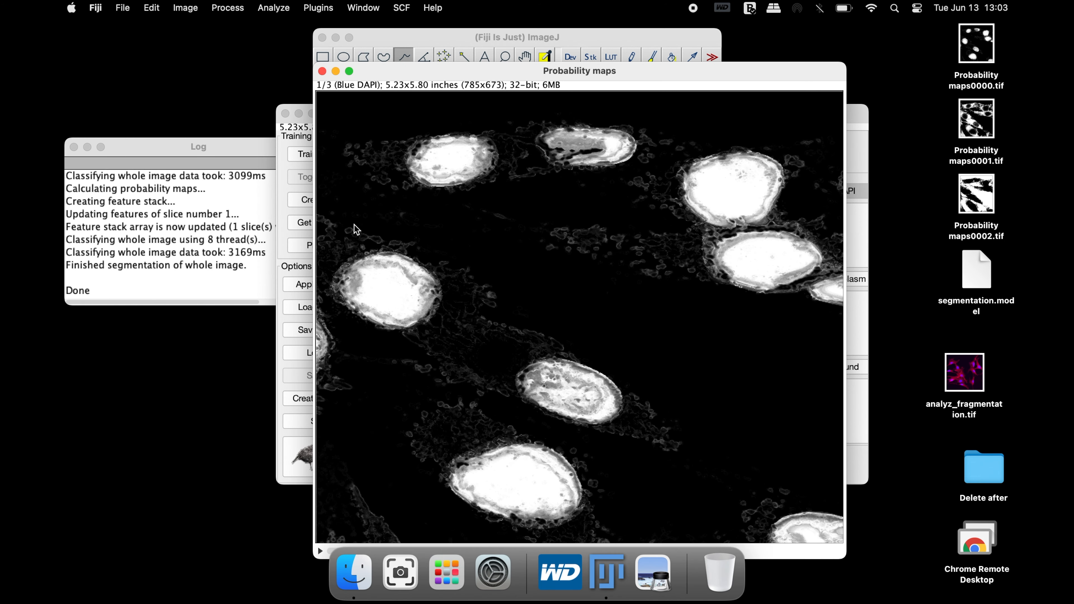
{"action": "mouse_move", "coordinate": [414, 75]}
{"action": "left_mouse_down"}
{"action": "mouse_move", "coordinate": [414, 52]}
{"action": "mouse_move", "coordinate": [414, 62]}
{"action": "left_mouse_up"}
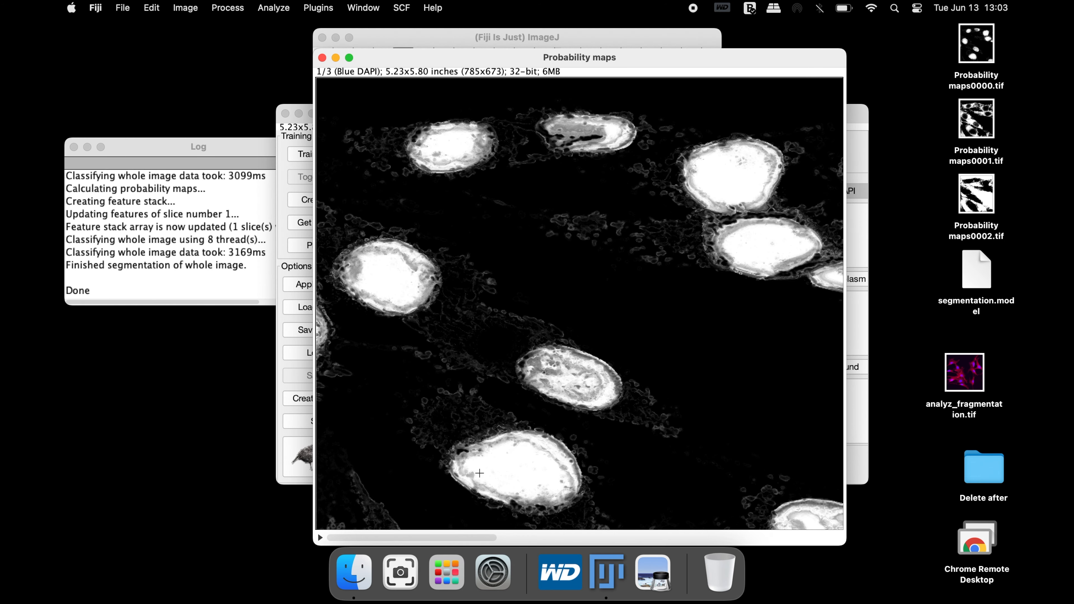
{"action": "left_click_drag", "start_coordinate": [468, 538], "coordinate": [609, 539]}
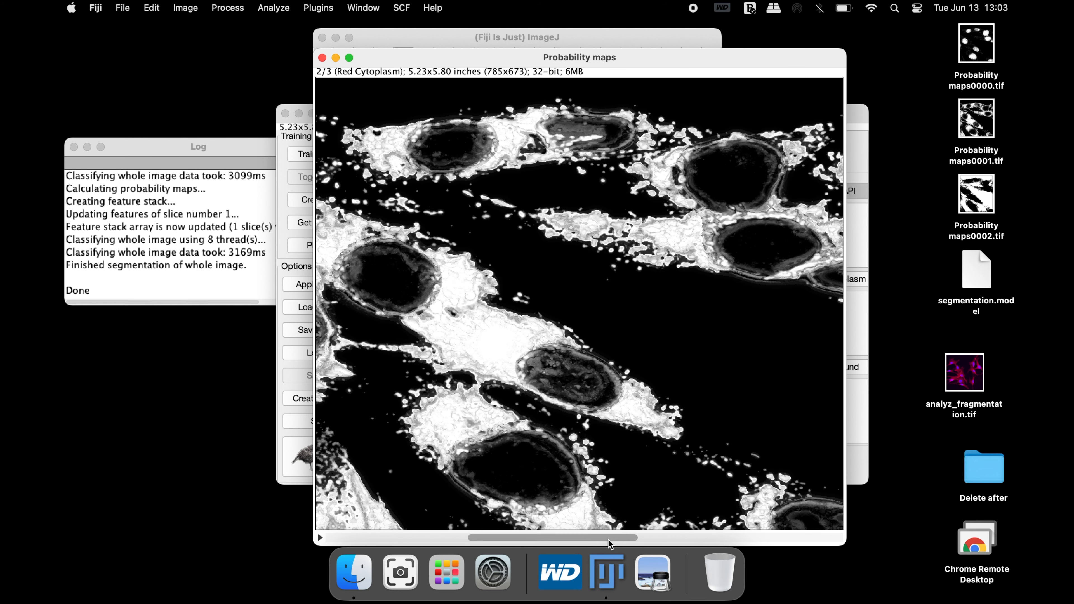